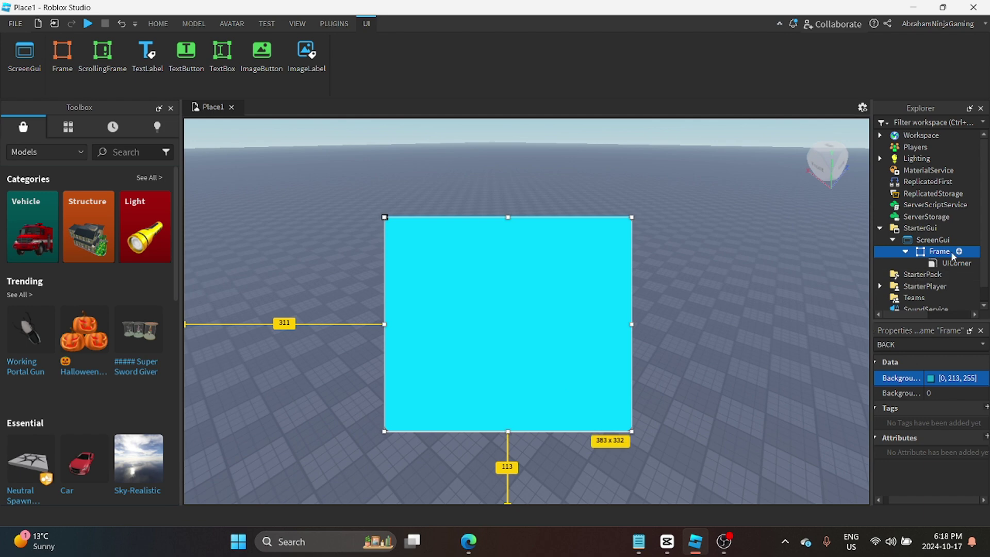
# - Add a UIStroke object to the Frame
pyautogui.click(957, 252)
pyautogui.write('ST')
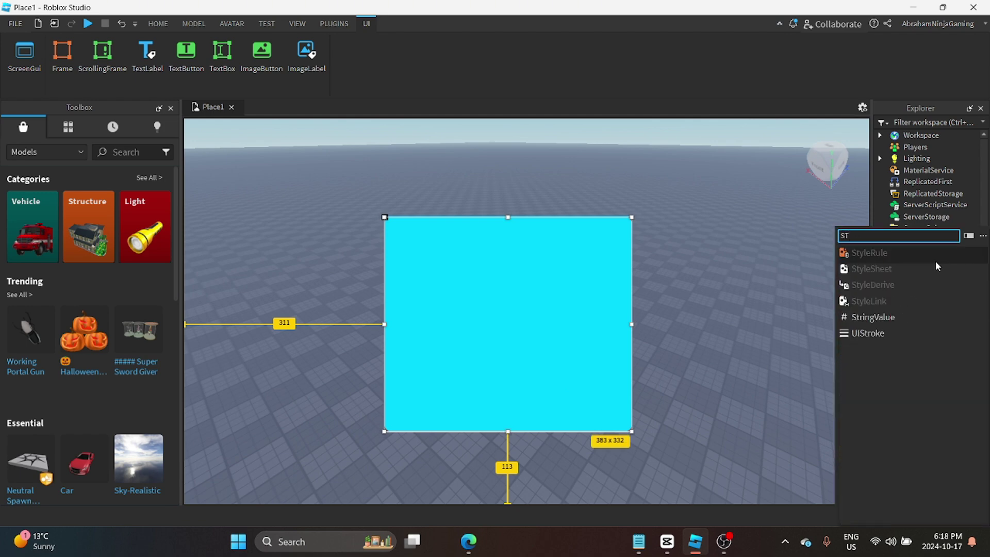
pyautogui.press('BackSpace')
pyautogui.press('capslock')
pyautogui.press('BackSpace')
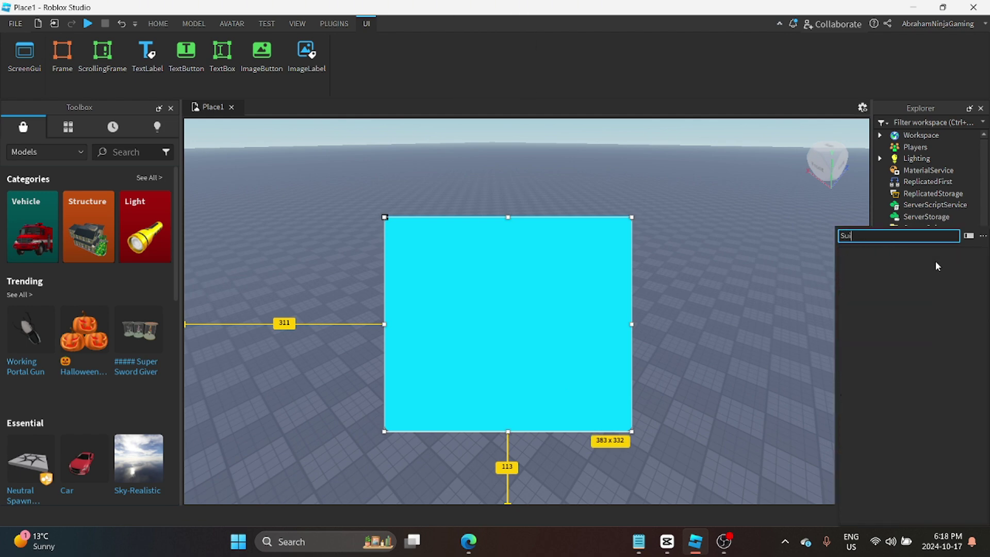
pyautogui.write('yu')
pyautogui.press('BackSpace')
pyautogui.press('BackSpace')
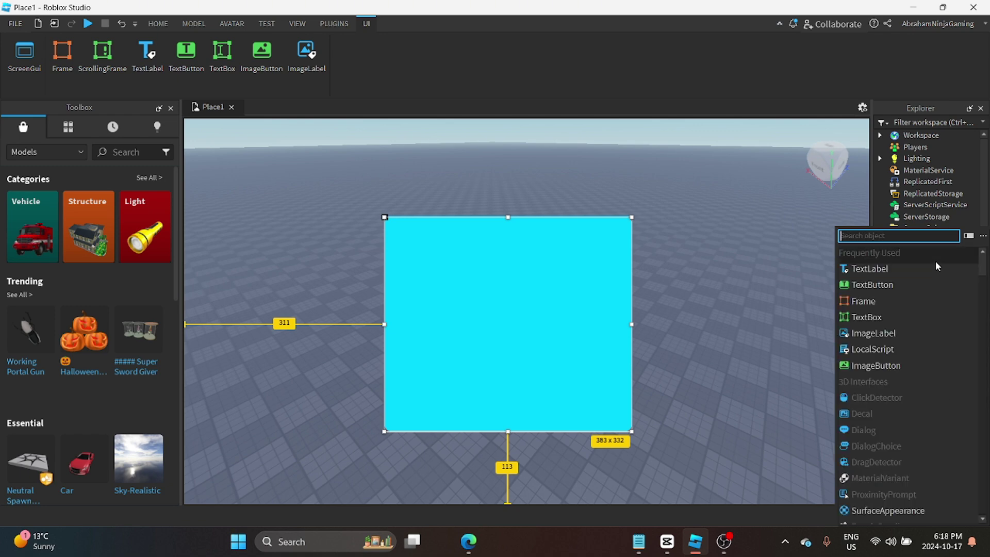
pyautogui.write('ui')
pyautogui.click(881, 449)
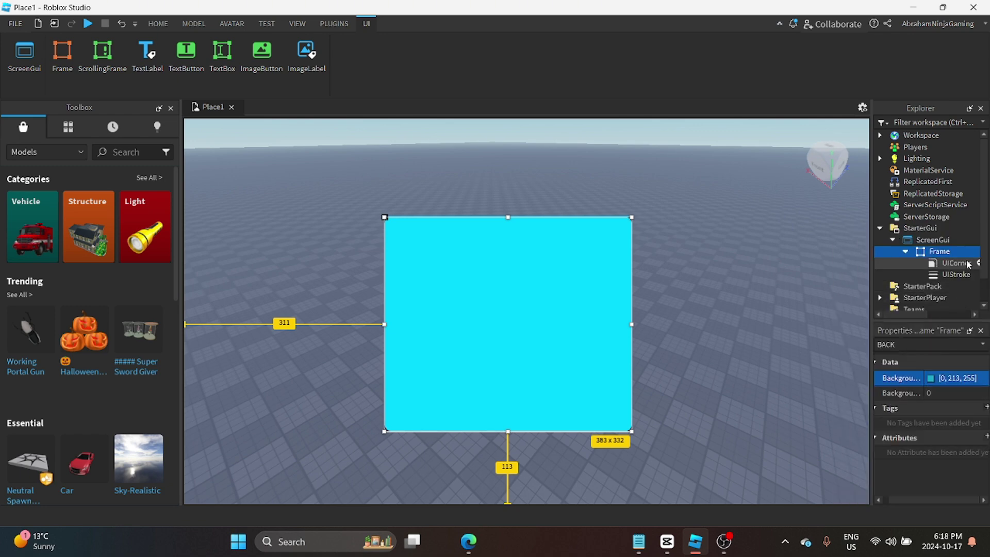
# - Clear the property filter for the UIStroke and set its colour to a dark blue
pyautogui.click(951, 276)
pyautogui.click(909, 345)
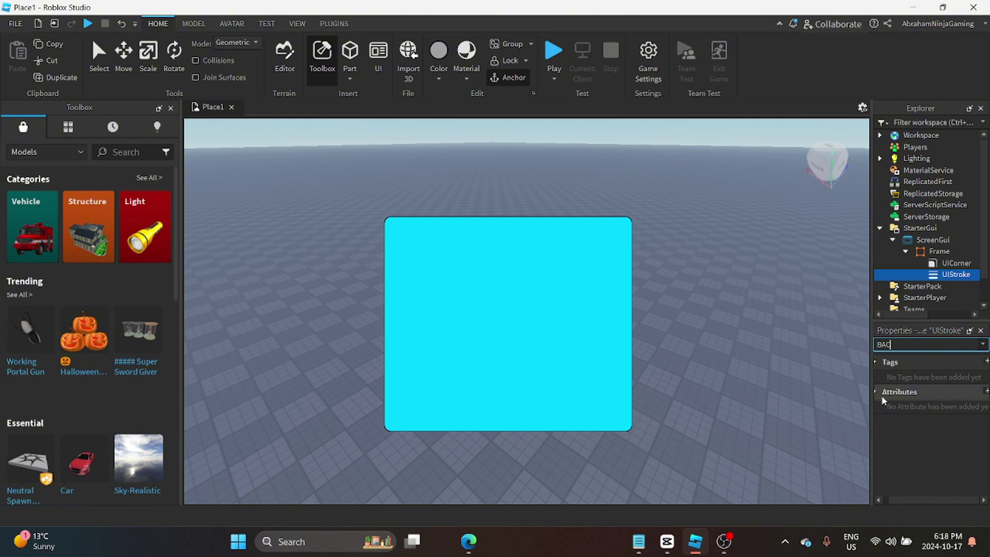
pyautogui.press('BackSpace')
pyautogui.press('BackSpace')
pyautogui.press('BackSpace')
pyautogui.click(923, 392)
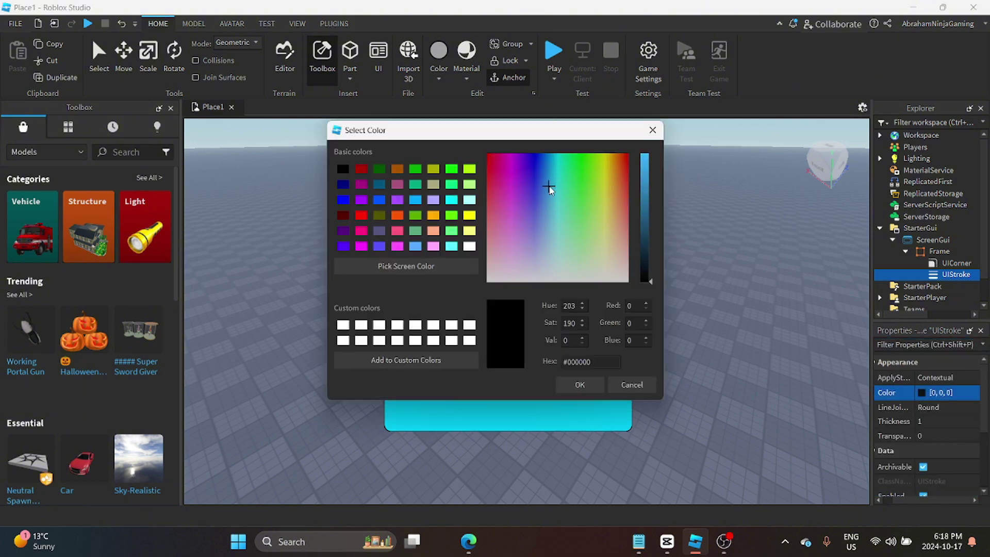
pyautogui.moveTo(550, 190); pyautogui.dragTo(552, 157)
pyautogui.moveTo(645, 246); pyautogui.dragTo(645, 165)
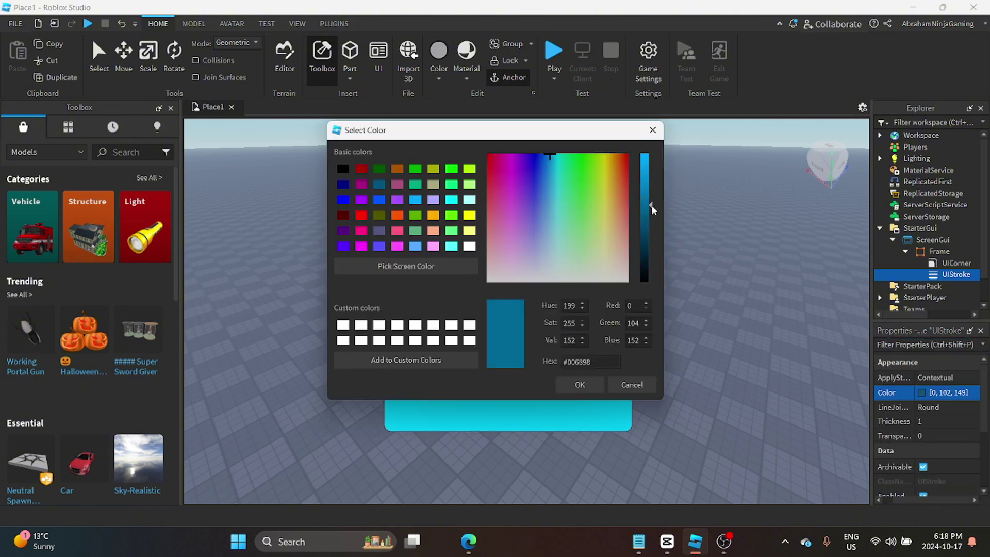
pyautogui.click(579, 385)
# - Set the stroke's thickness to 10 and shift the frame slightly left and up
pyautogui.scroll(-1, 982, 412)
pyautogui.click(947, 381)
pyautogui.write('10')
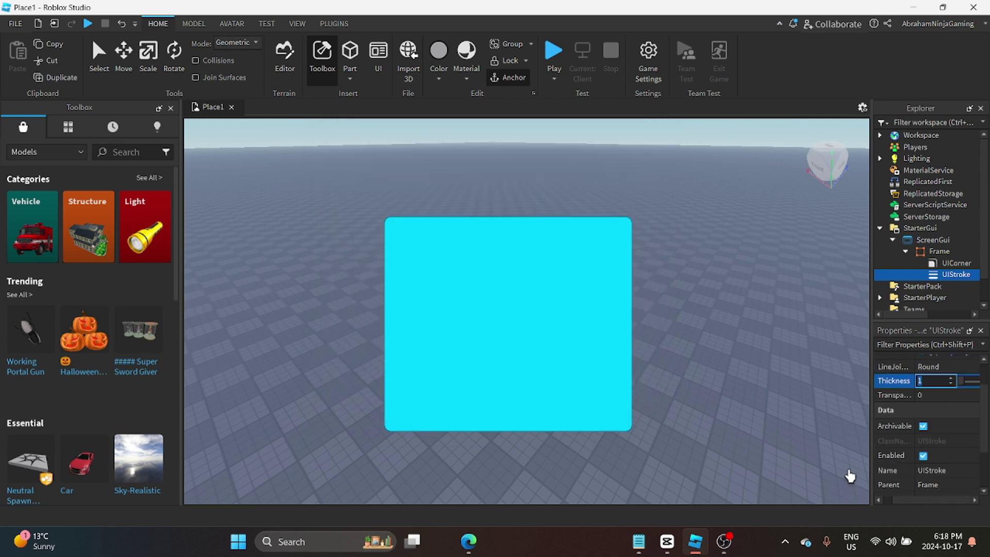
pyautogui.press('Return')
pyautogui.moveTo(527, 328); pyautogui.dragTo(517, 326)
# - Add a TextLabel to the Frame and place it about 75 px from the frame's left edge and 33 px from its top
pyautogui.click(952, 252)
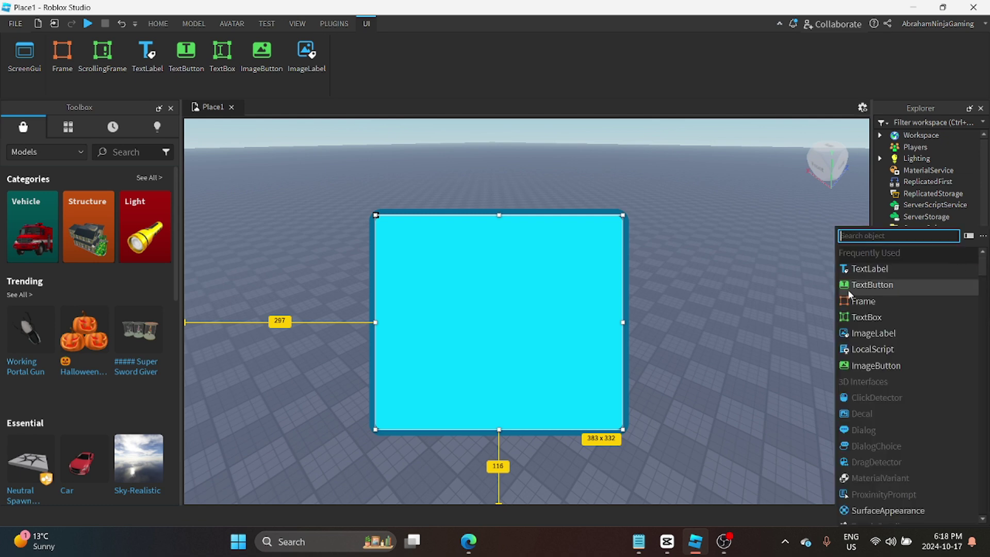
pyautogui.click(902, 269)
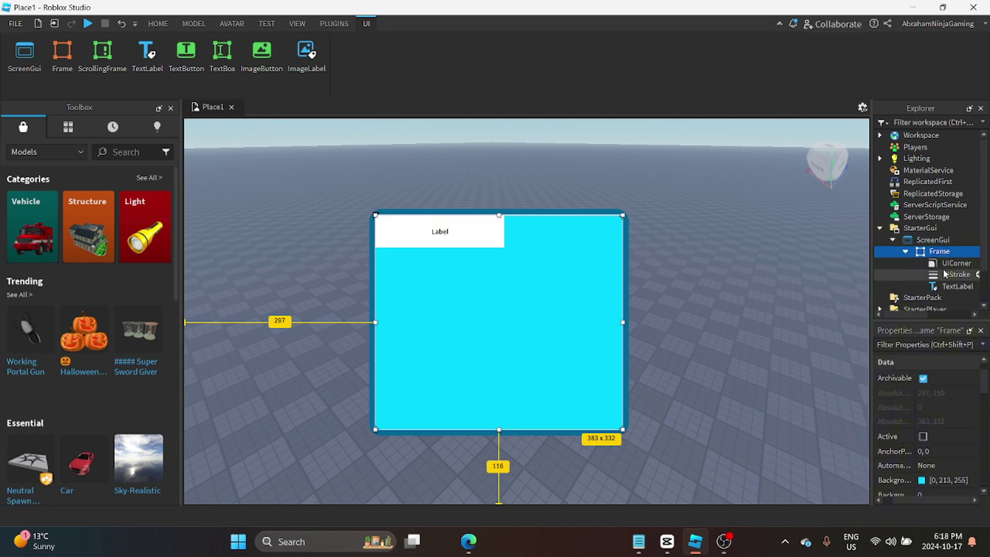
pyautogui.moveTo(514, 236); pyautogui.dragTo(530, 247)
# - Rename the TextLabel as HI
pyautogui.scroll(-5, 942, 406)
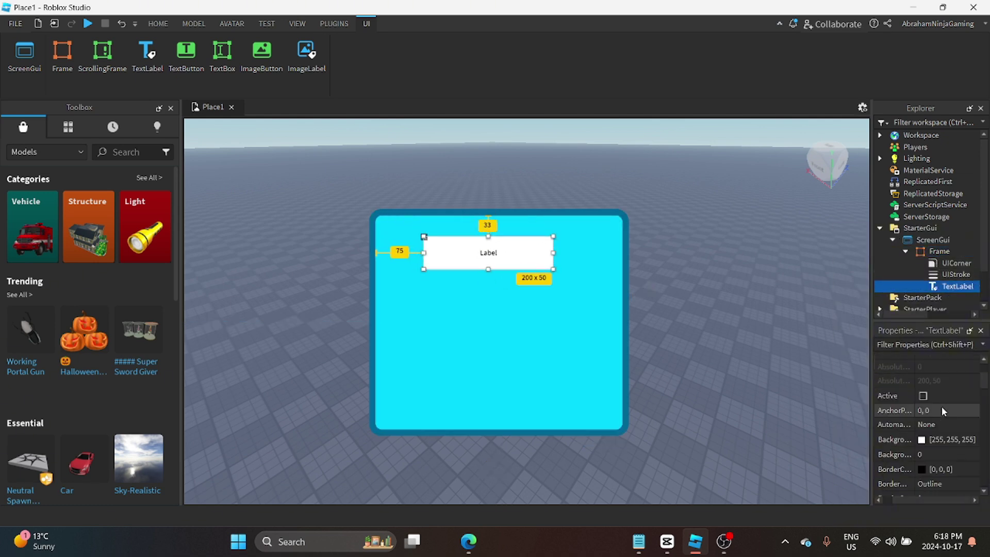
pyautogui.click(954, 395)
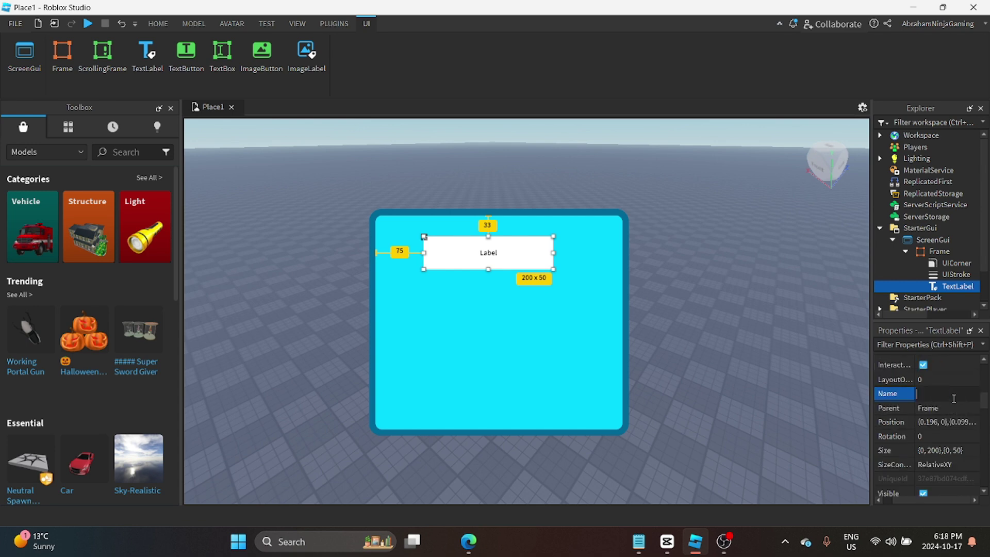
pyautogui.press('capslock')
pyautogui.write('HI')
pyautogui.press('capslock')
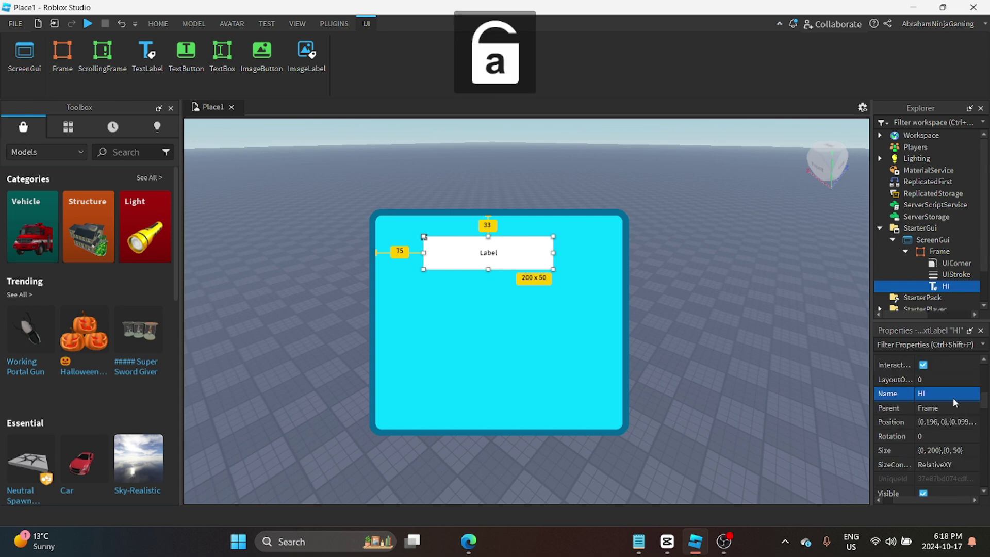
# - Filter the label's properties for BACK, set its background transparency to 1, and clear the filter
pyautogui.press('capslock')
pyautogui.click(942, 344)
pyautogui.write('BACK')
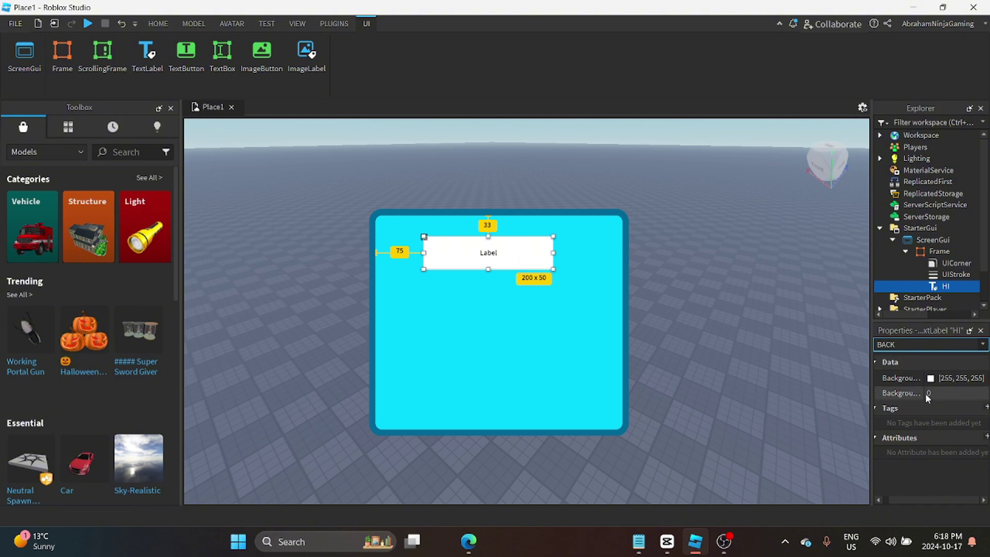
pyautogui.click(928, 393)
pyautogui.write('1')
pyautogui.click(919, 345)
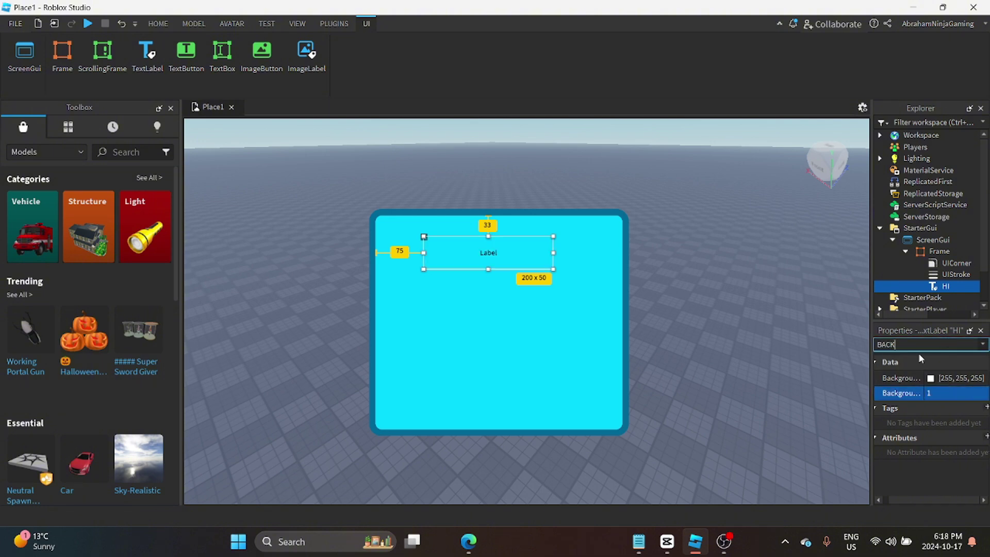
pyautogui.press('BackSpace')
pyautogui.press('BackSpace')
pyautogui.press('BackSpace')
pyautogui.press('BackSpace')
# - Change the label's displayed text to "hi"
pyautogui.scroll(-1, 985, 449)
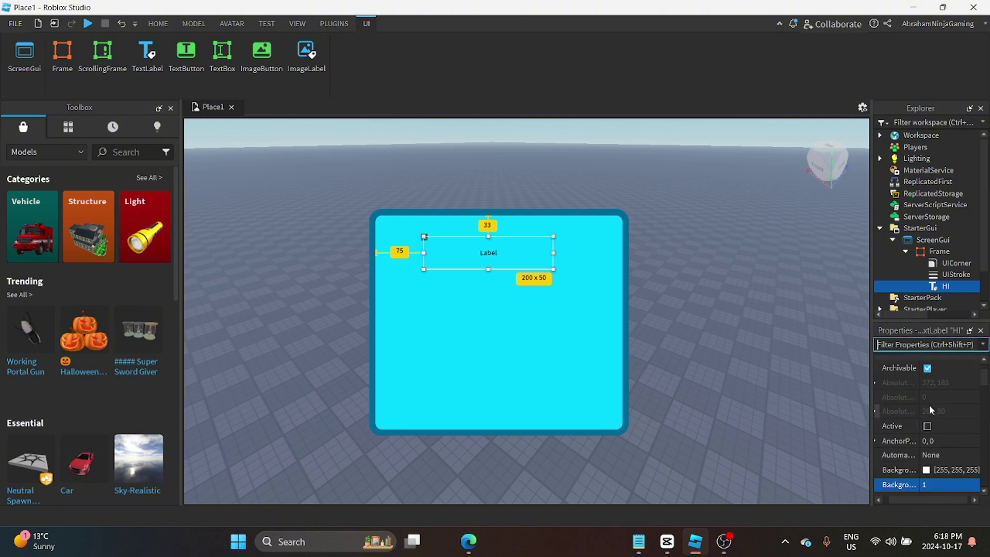
pyautogui.scroll(-8, 931, 407)
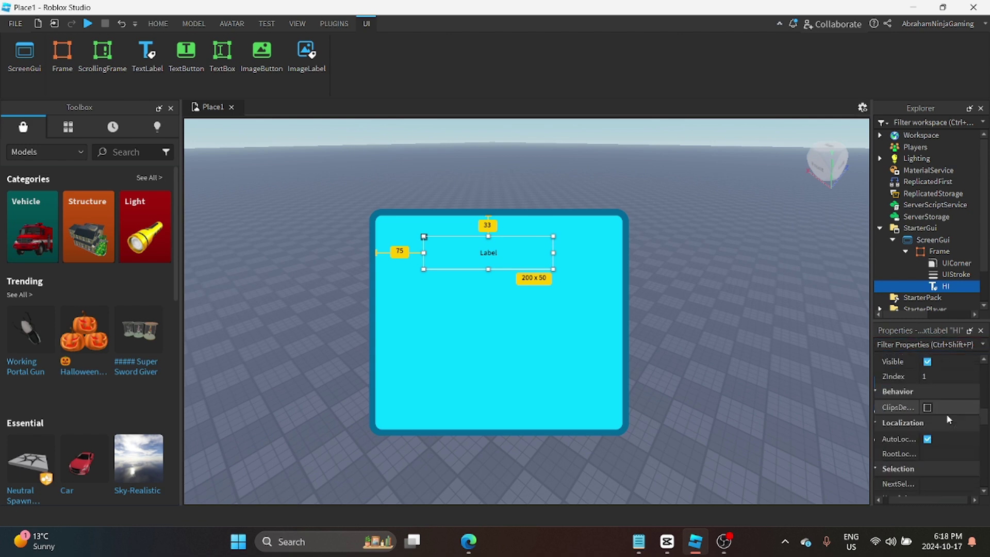
pyautogui.scroll(-10, 946, 413)
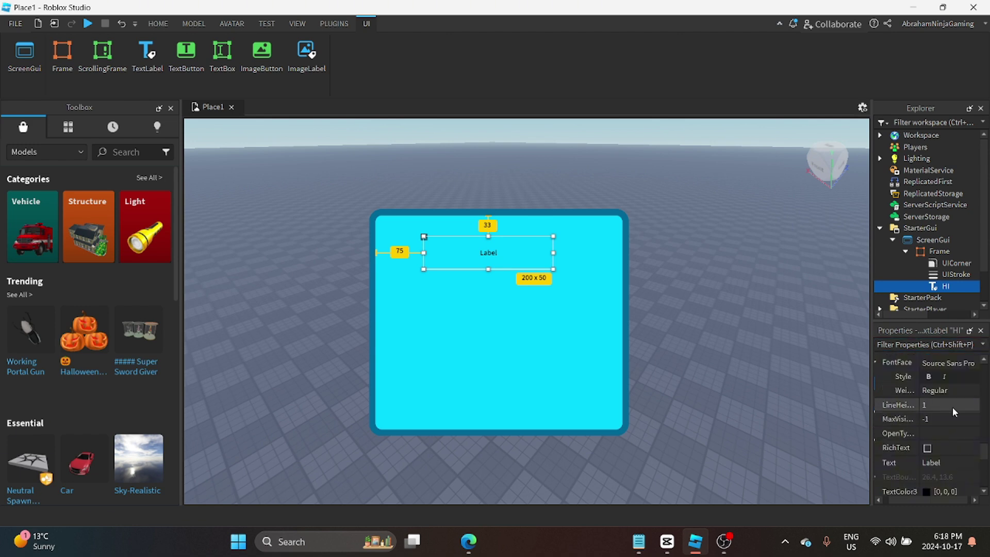
pyautogui.scroll(-3, 952, 407)
pyautogui.click(955, 424)
pyautogui.press('BackSpace')
pyautogui.press('capslock')
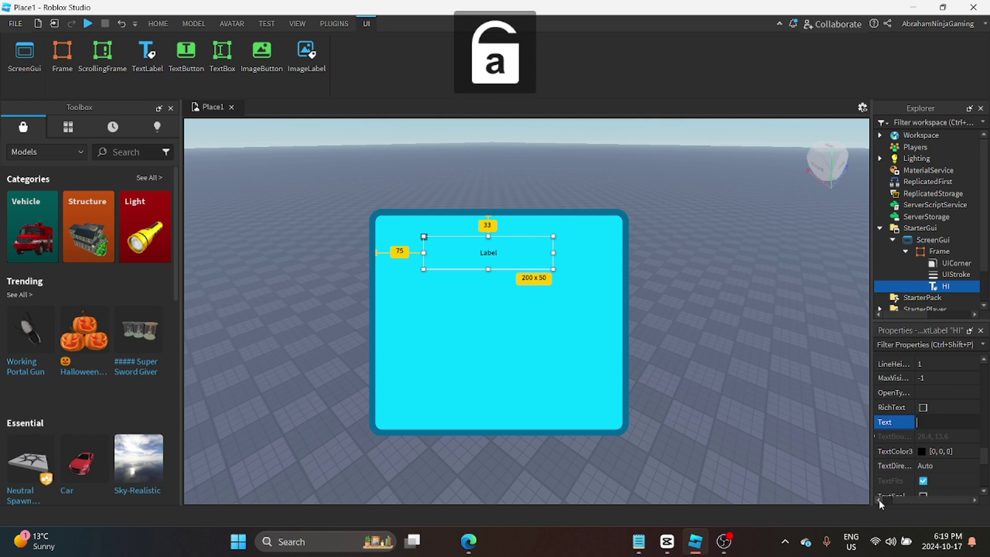
pyautogui.press('capslock')
pyautogui.write('hi')
pyautogui.press('Return')
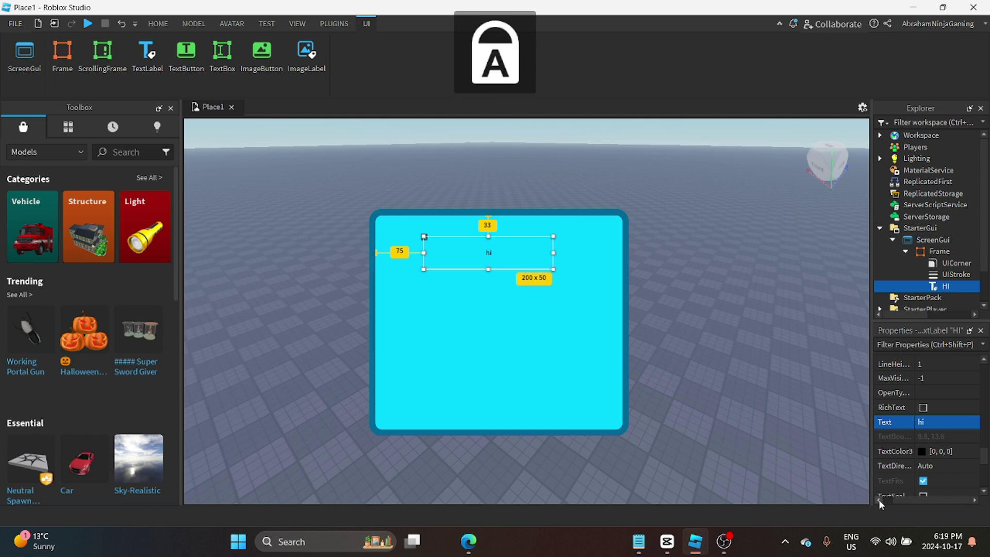
# - Set the label's text colour to white (255, 255, 255)
pyautogui.scroll(-3, 924, 409)
pyautogui.click(922, 410)
pyautogui.moveTo(645, 279); pyautogui.dragTo(633, 151)
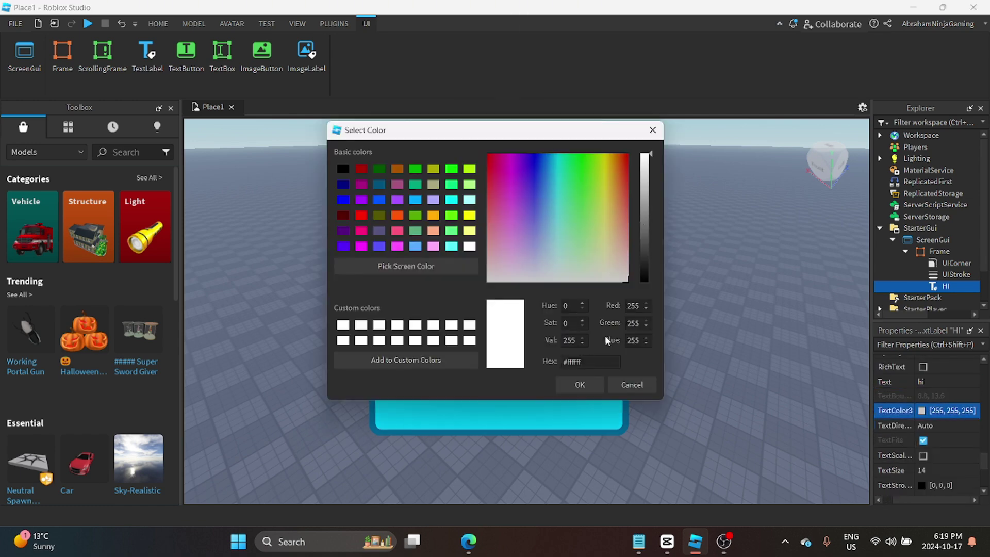
pyautogui.click(580, 385)
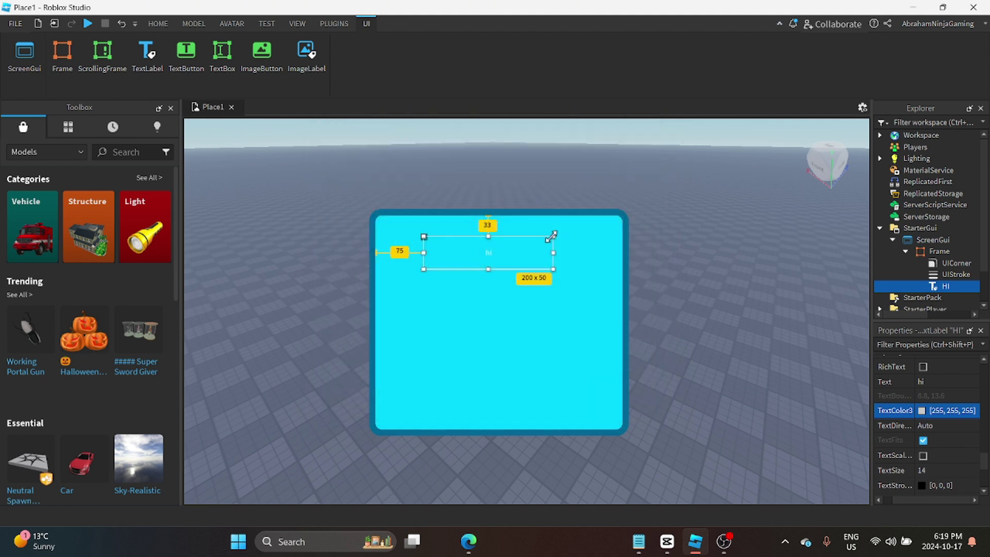
# - Enlarge the label to about 241 x 96 px and turn on TextScaled
pyautogui.moveTo(551, 237); pyautogui.dragTo(546, 283)
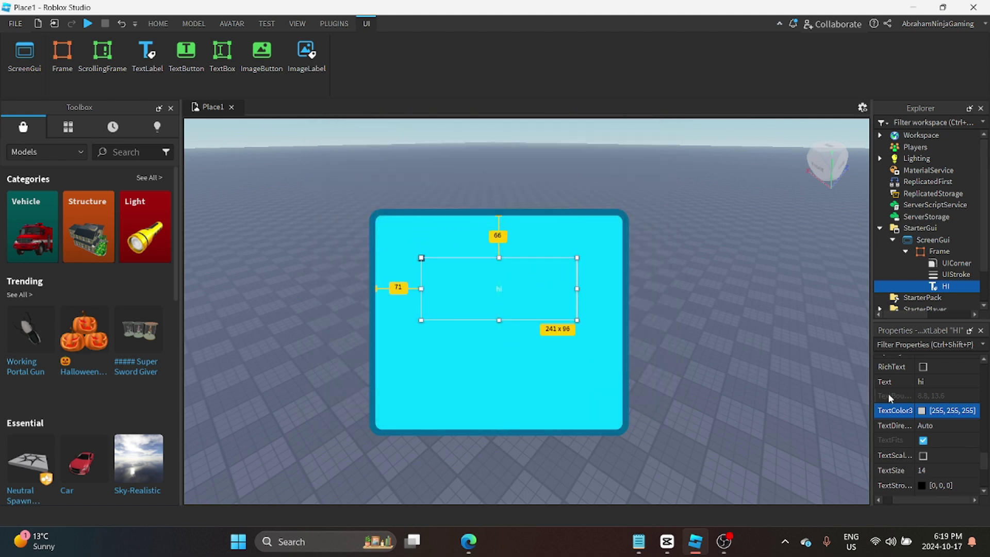
pyautogui.scroll(-2, 913, 405)
pyautogui.scroll(2, 914, 405)
pyautogui.click(926, 415)
# - Set the label's font to Fredoka One and move the label near the frame's centre, about 112 px below its top edge
pyautogui.scroll(-5, 934, 414)
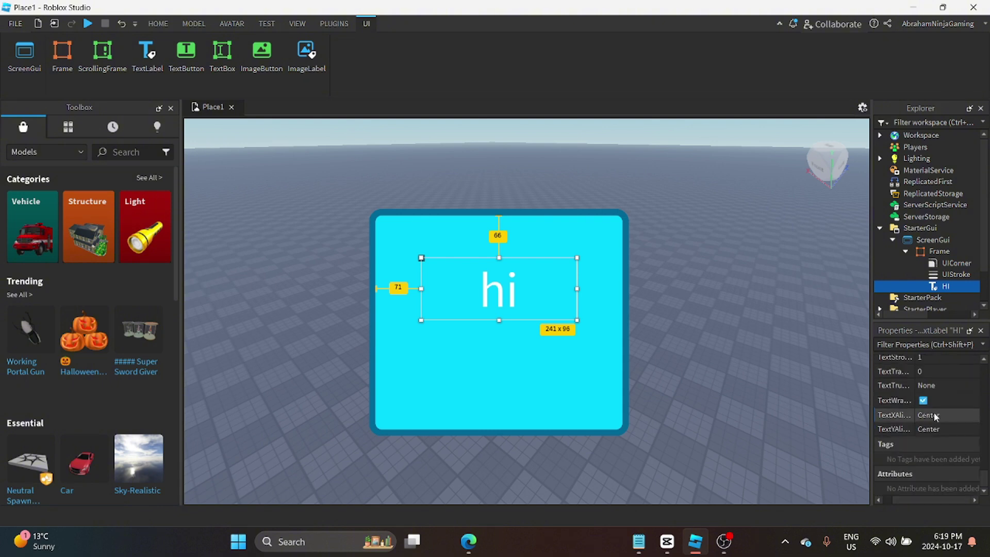
pyautogui.scroll(5, 934, 413)
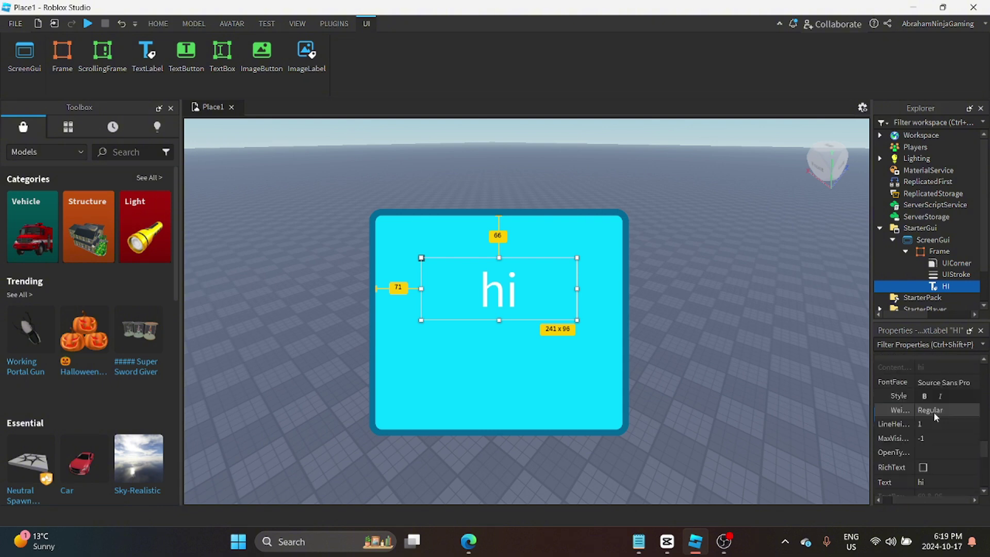
pyautogui.click(952, 386)
pyautogui.click(943, 246)
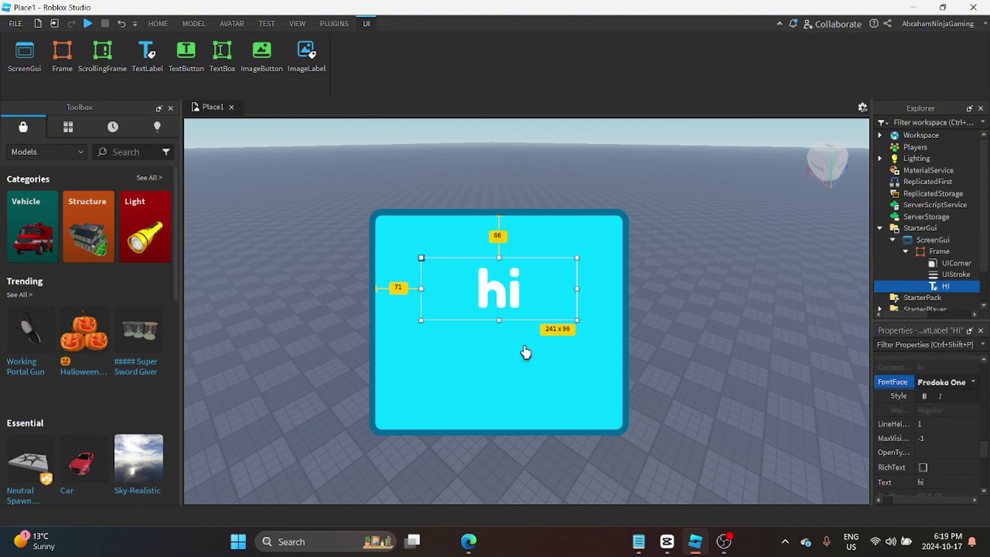
pyautogui.moveTo(531, 293); pyautogui.dragTo(536, 323)
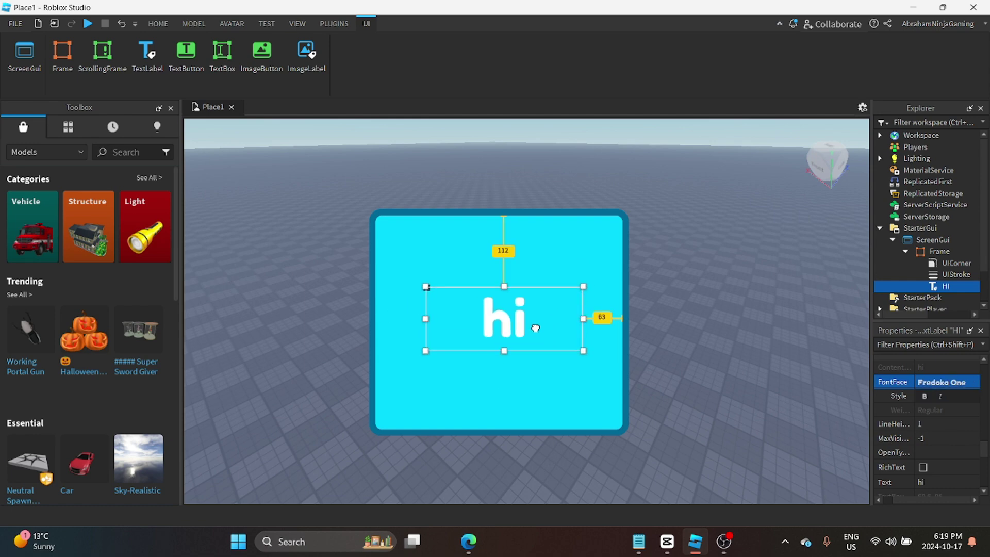
# - Add a TextButton to the Frame, place it in the frame's upper-right corner and narrow it to about 63 x 50 px
pyautogui.click(958, 251)
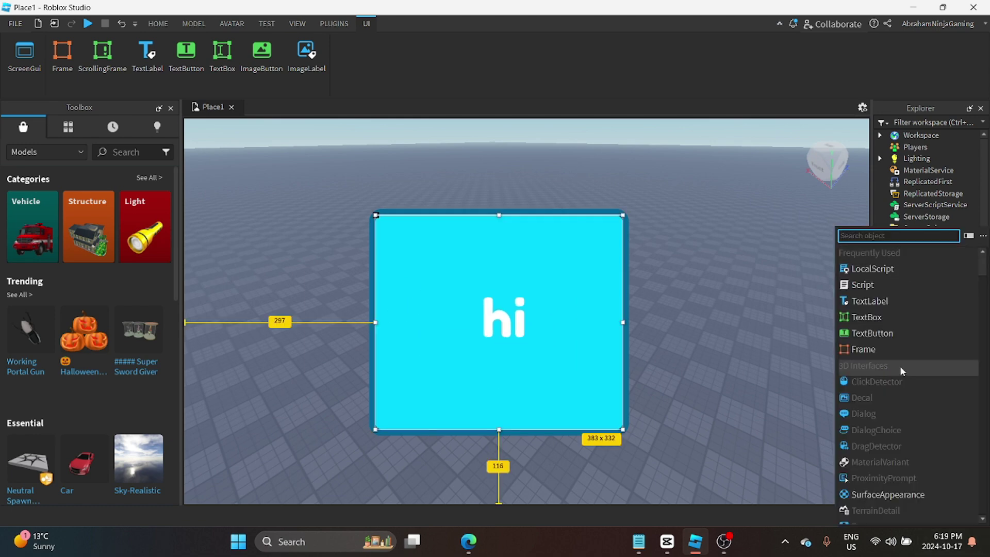
pyautogui.click(877, 334)
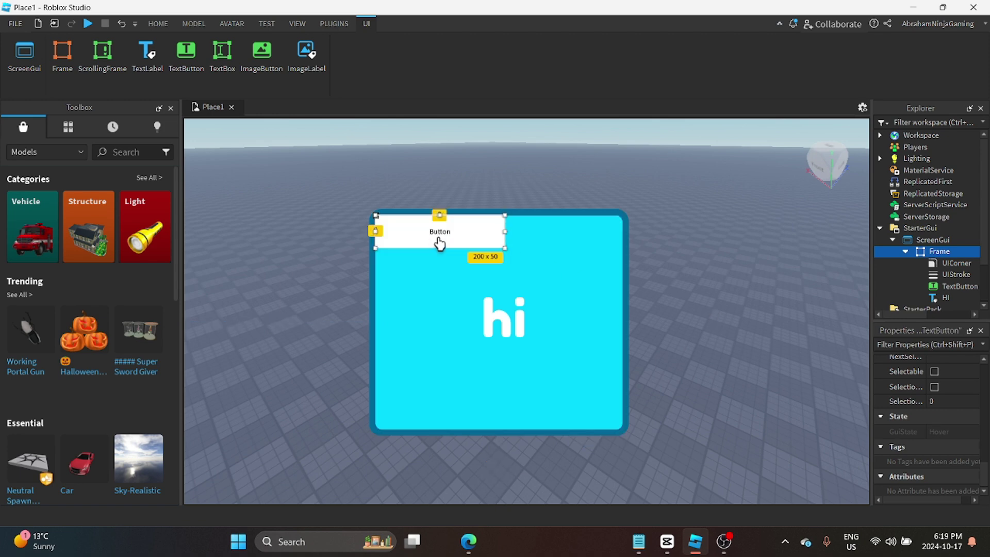
pyautogui.moveTo(440, 243); pyautogui.dragTo(559, 239)
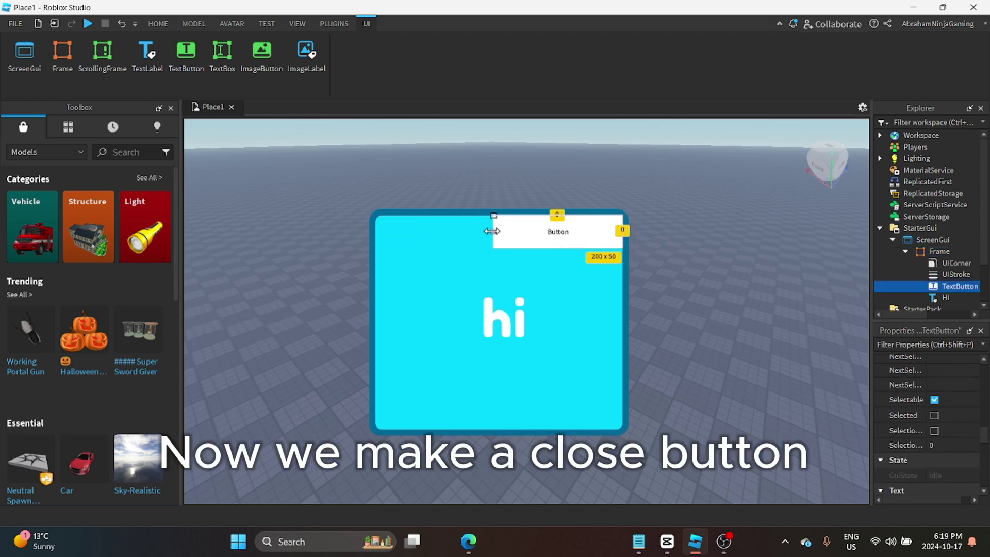
pyautogui.moveTo(492, 231); pyautogui.dragTo(582, 231)
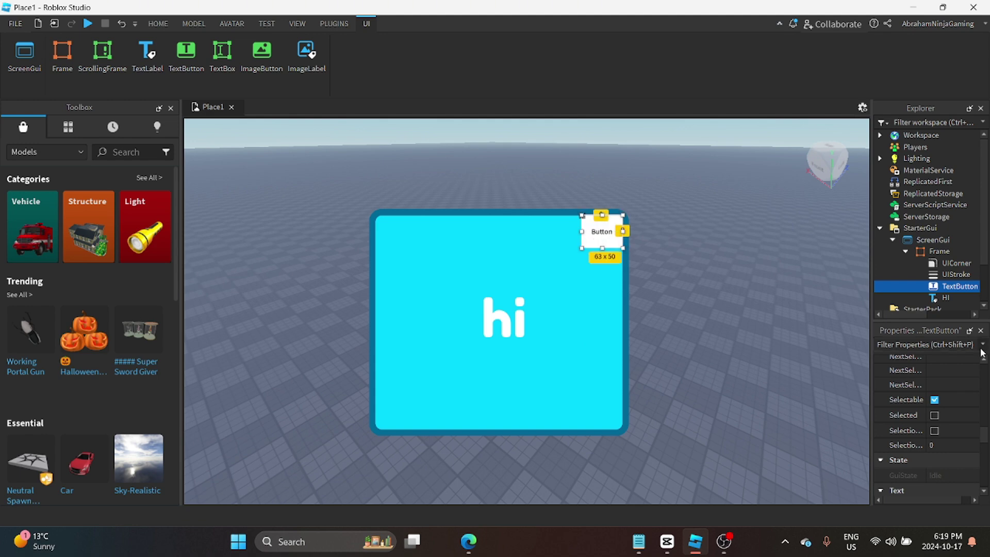
# - Set the close button's text to an uppercase X
pyautogui.scroll(-4, 972, 395)
pyautogui.scroll(6, 970, 393)
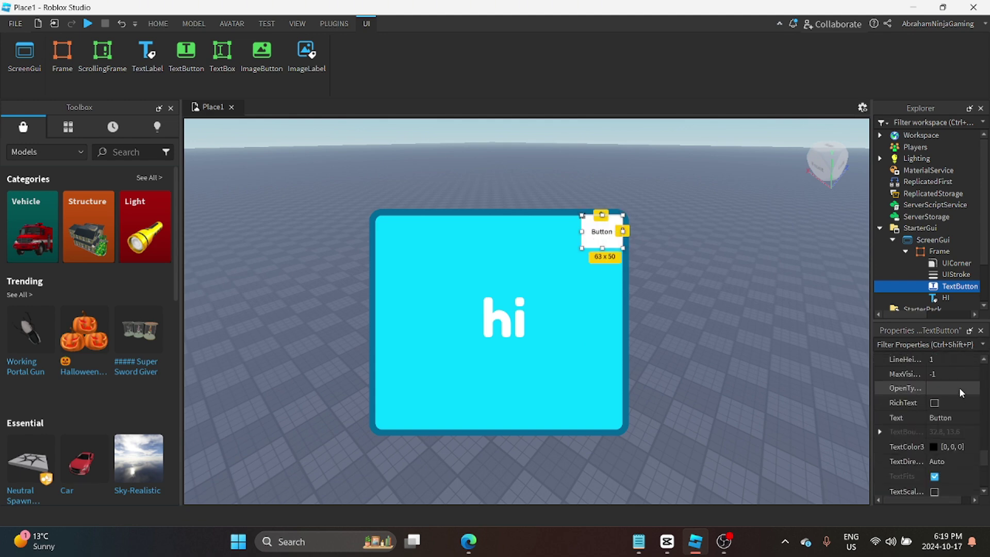
pyautogui.scroll(-2, 964, 403)
pyautogui.scroll(6, 942, 433)
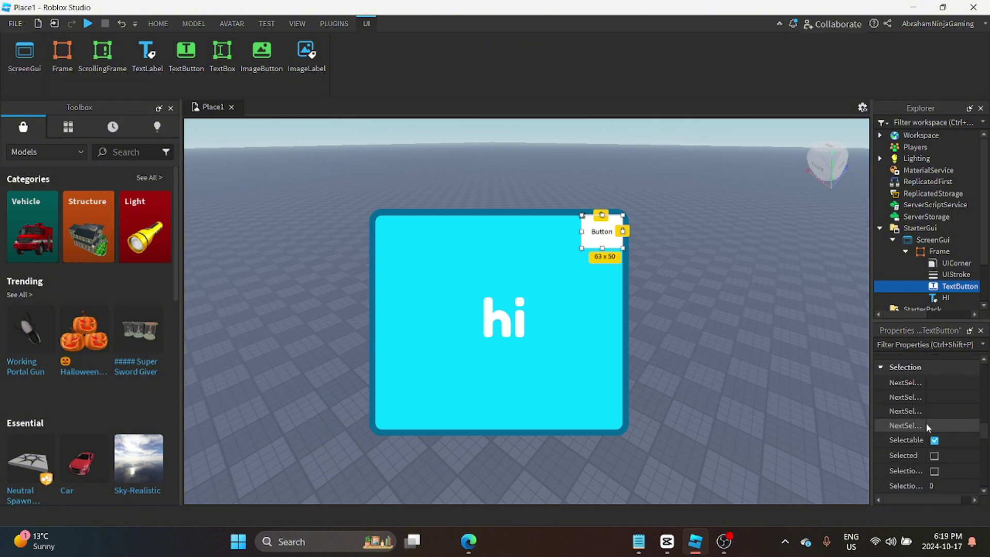
pyautogui.scroll(3, 953, 443)
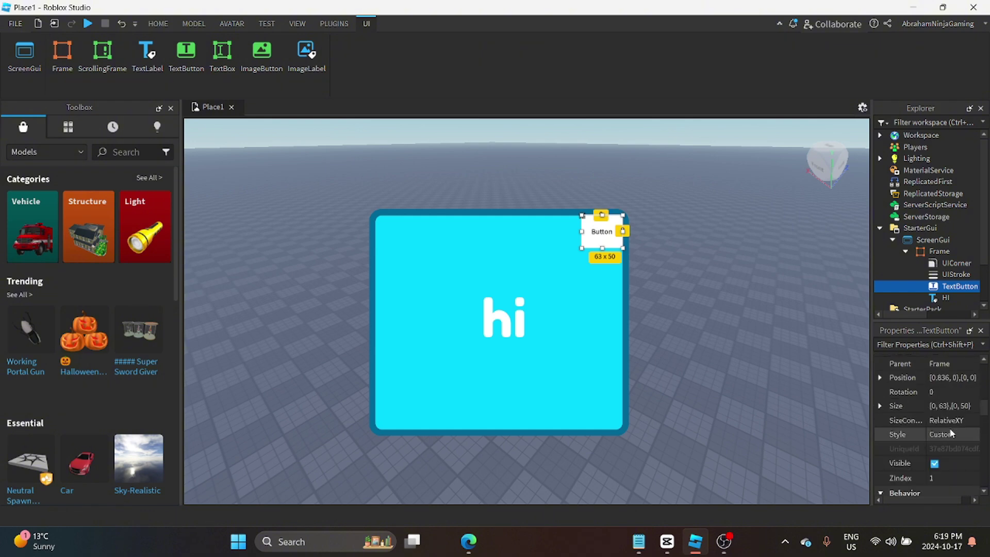
pyautogui.scroll(-9, 955, 442)
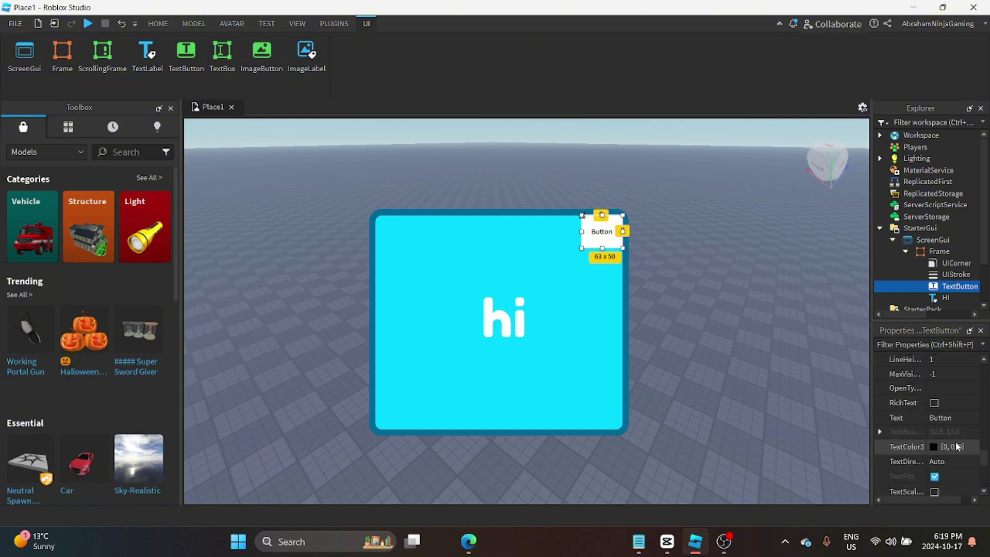
pyautogui.click(961, 418)
pyautogui.press('capslock')
pyautogui.write('x')
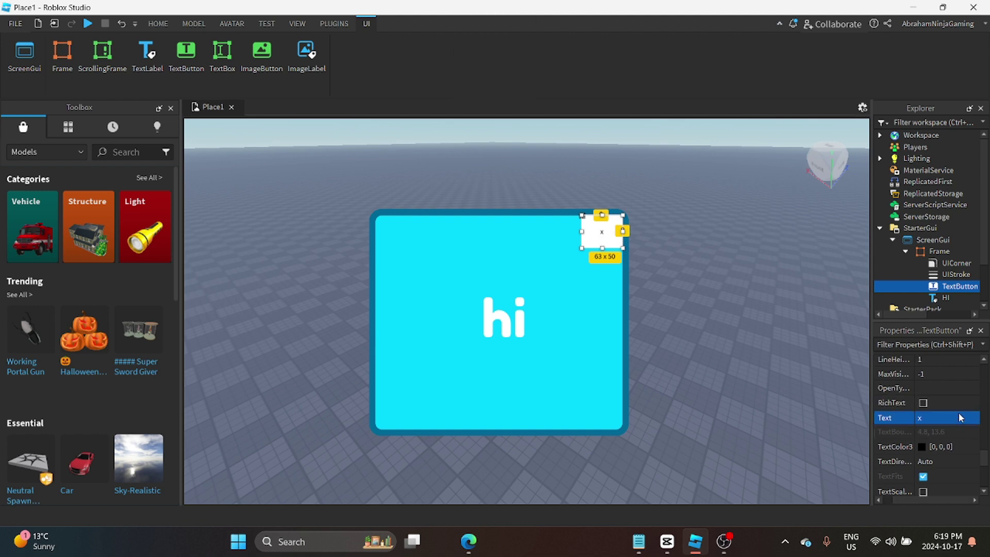
pyautogui.click(970, 419)
pyautogui.press('capslock')
pyautogui.press('capslock')
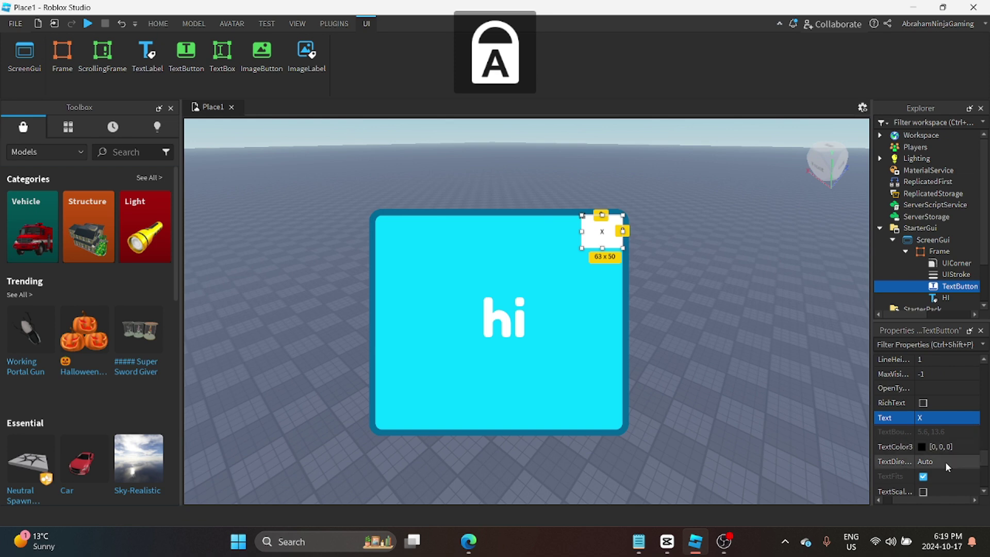
# - Turn on TextScaled for the close button and set its text colour to white
pyautogui.scroll(-1, 944, 459)
pyautogui.press('capslock')
pyautogui.click(923, 451)
pyautogui.scroll(-1, 918, 439)
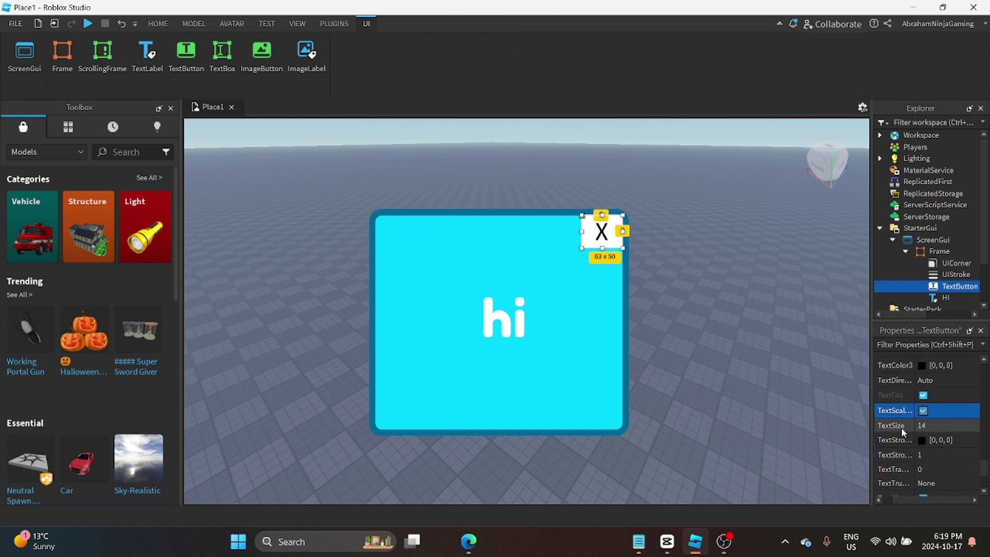
pyautogui.click(922, 365)
pyautogui.moveTo(588, 234)
pyautogui.mouseDown()
pyautogui.moveTo(542, 202)
pyautogui.moveTo(486, 284)
pyautogui.mouseUp()
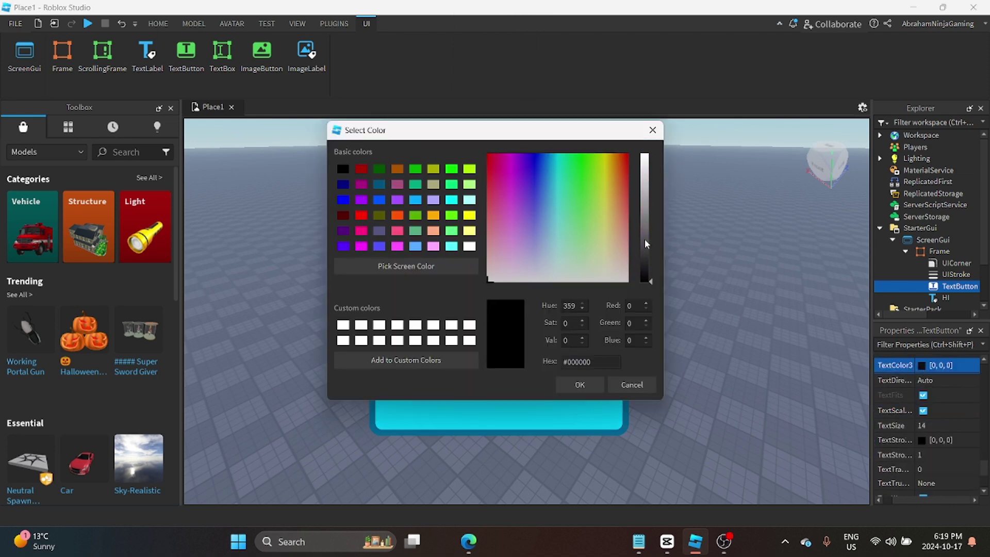
pyautogui.moveTo(645, 239); pyautogui.dragTo(645, 152)
pyautogui.click(569, 387)
# - Set the close button's font to Fredoka One
pyautogui.scroll(-1, 944, 428)
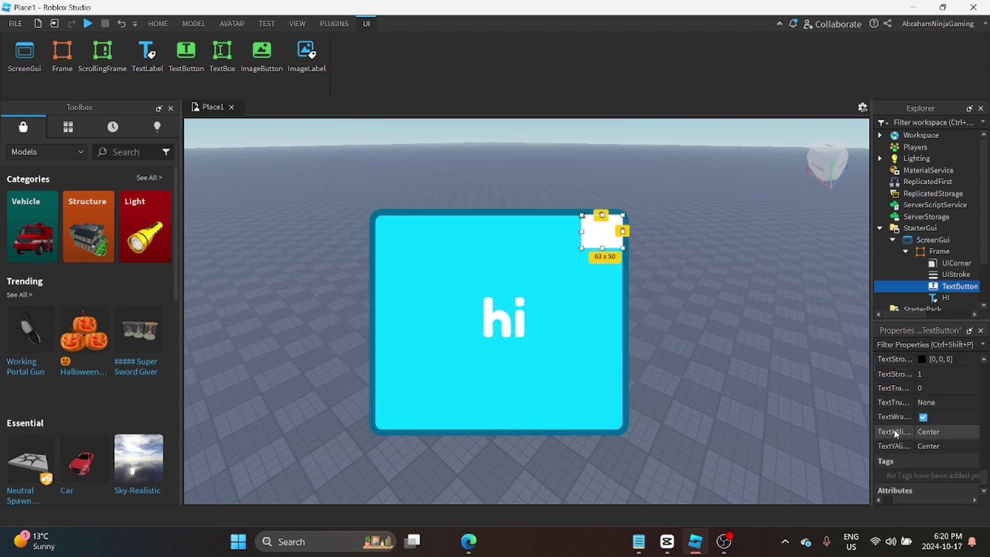
pyautogui.scroll(3, 941, 431)
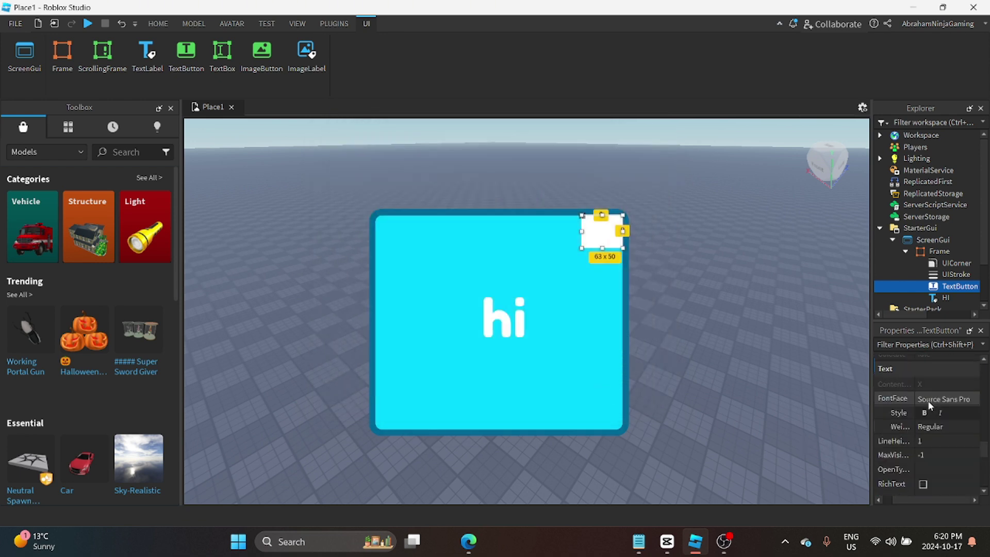
pyautogui.click(912, 343)
pyautogui.click(958, 399)
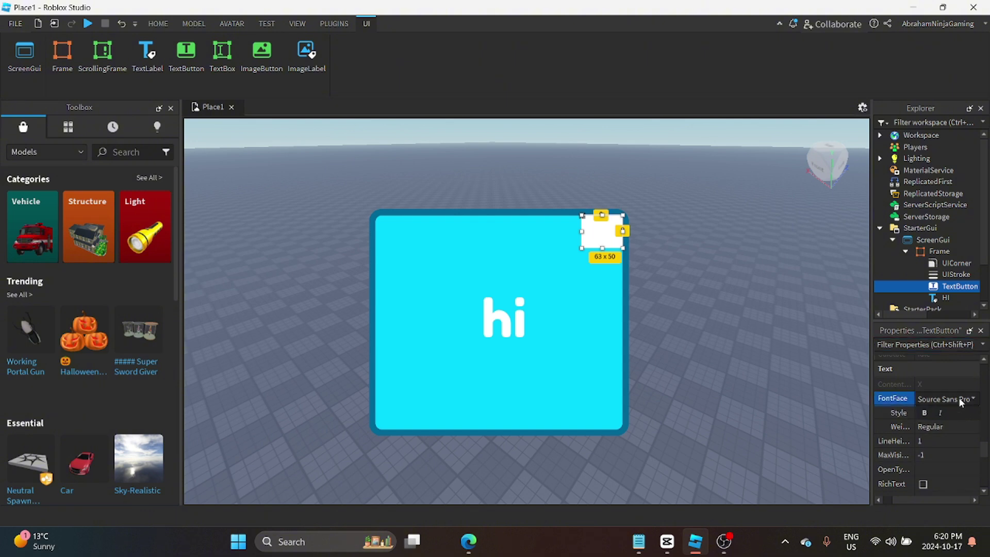
pyautogui.click(959, 398)
pyautogui.click(937, 259)
# - Filter the close button's properties for "back" and set its background colour to red (255, 0, 4)
pyautogui.click(908, 345)
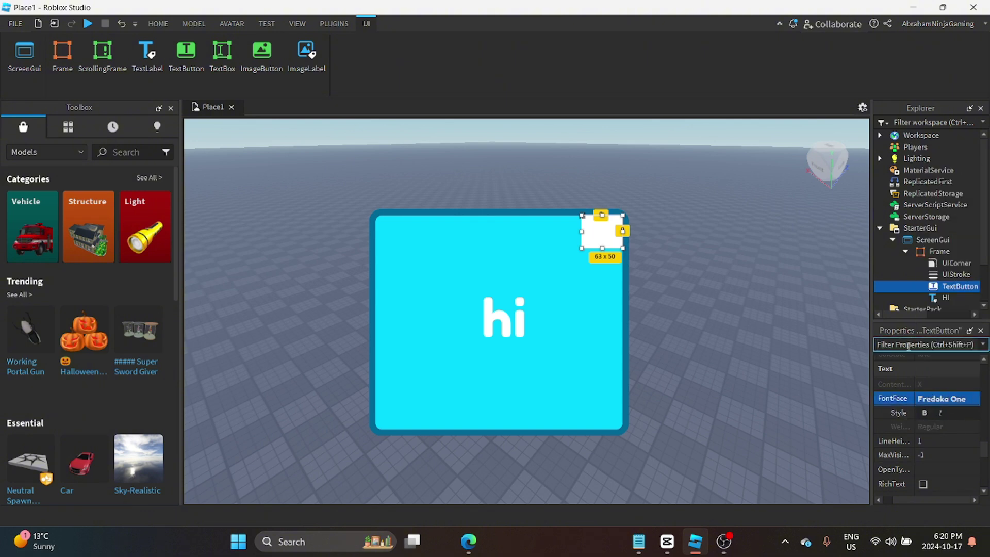
pyautogui.write('back')
pyautogui.click(930, 379)
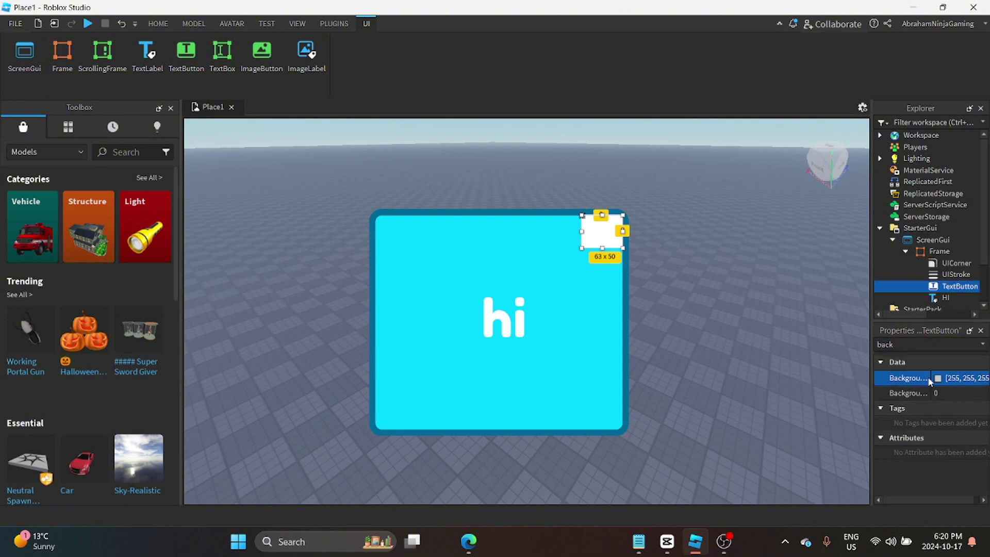
pyautogui.click(930, 379)
pyautogui.moveTo(497, 161); pyautogui.dragTo(438, 124)
pyautogui.click(579, 385)
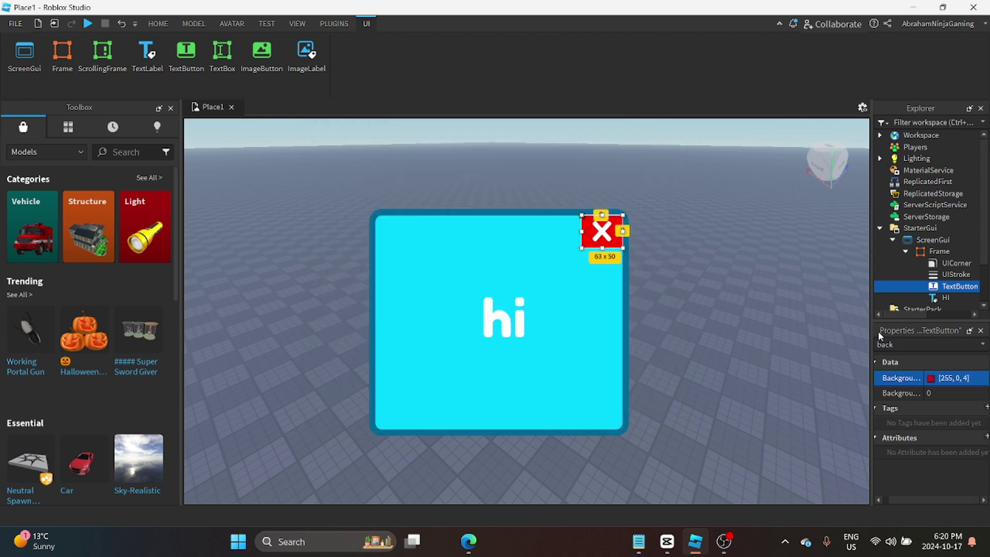
# - Add a UICorner to the close button and clear the "back" property filter
pyautogui.click(966, 286)
pyautogui.write('ui')
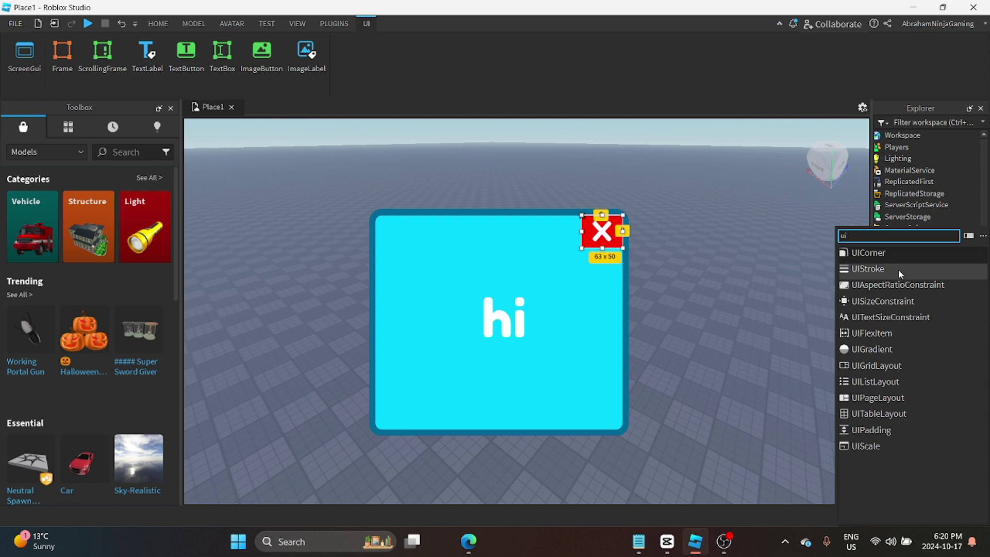
pyautogui.click(899, 268)
pyautogui.click(949, 298)
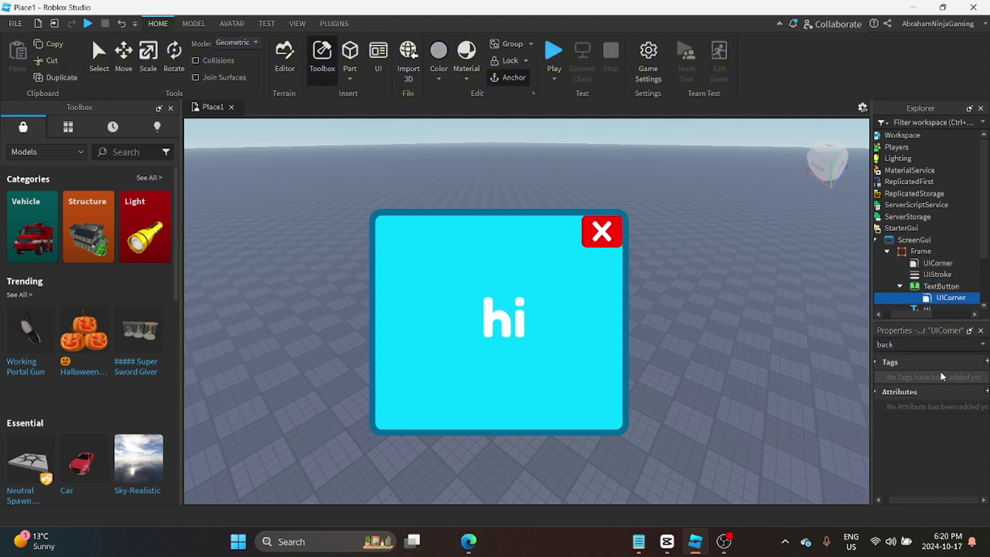
pyautogui.click(919, 345)
pyautogui.press('BackSpace')
pyautogui.press('BackSpace')
pyautogui.press('BackSpace')
pyautogui.press('BackSpace')
pyautogui.click(927, 378)
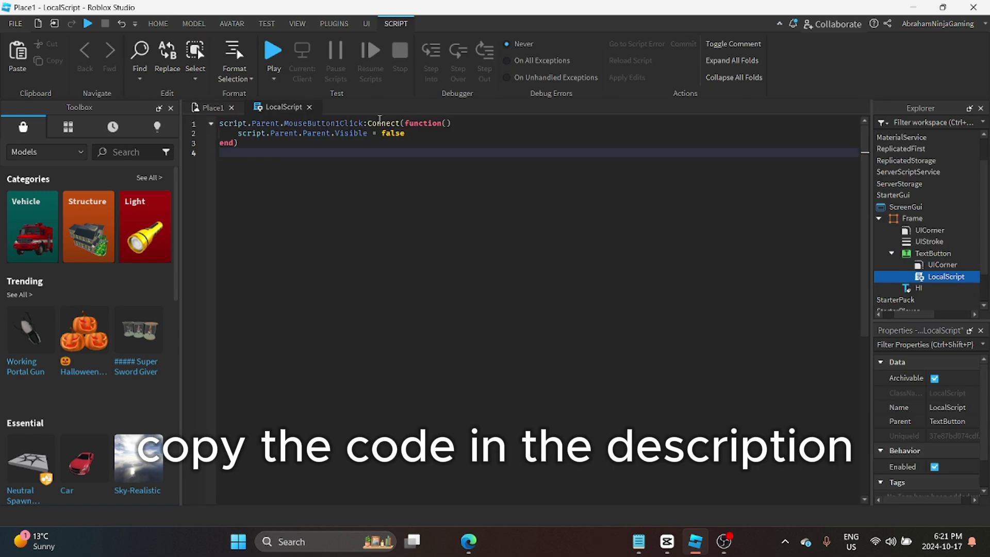
# - Delete the empty last line of the close button's LocalScript
pyautogui.press('BackSpace')
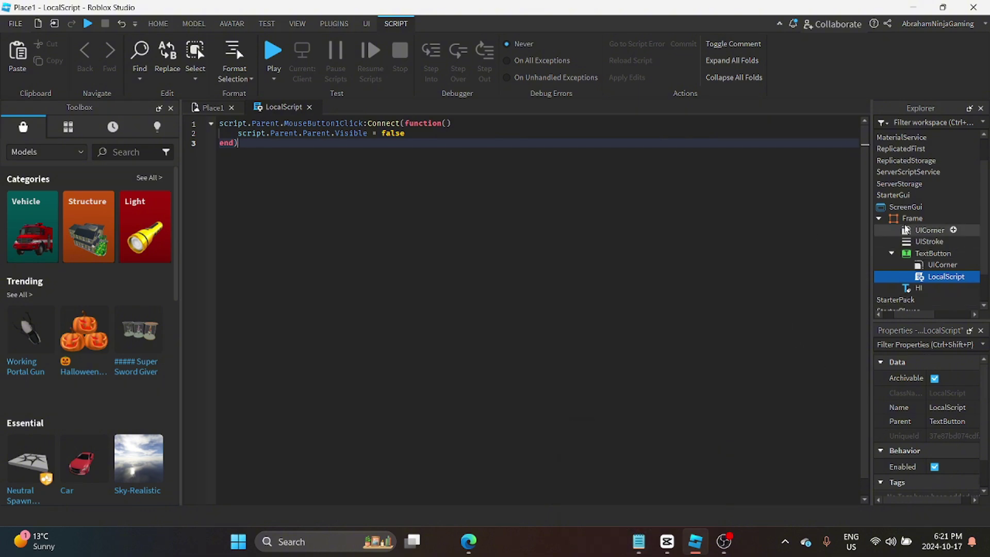
# - Return to the place view, turn off the Frame's Visible property and clear the property filter
pyautogui.click(910, 221)
pyautogui.click(212, 107)
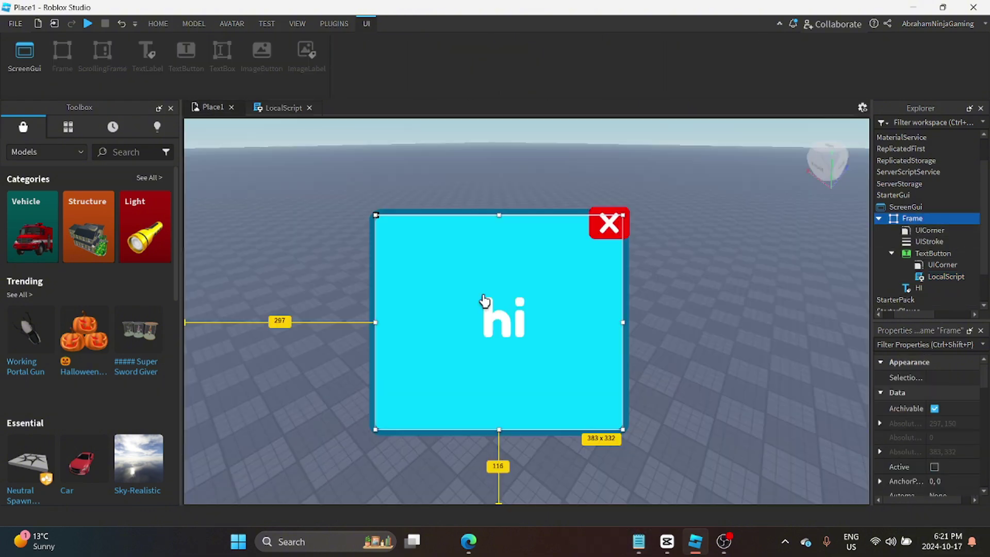
pyautogui.scroll(-3, 923, 413)
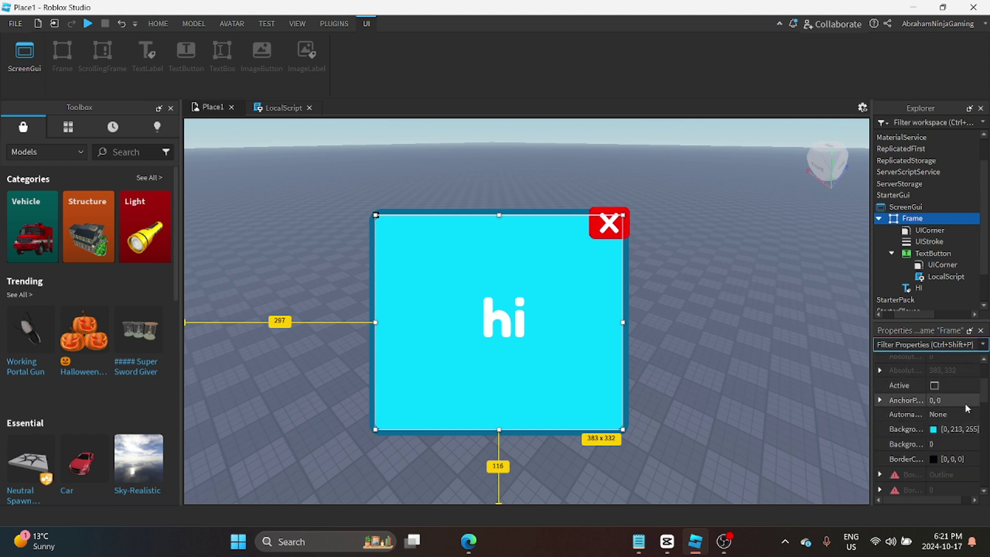
pyautogui.write('vi')
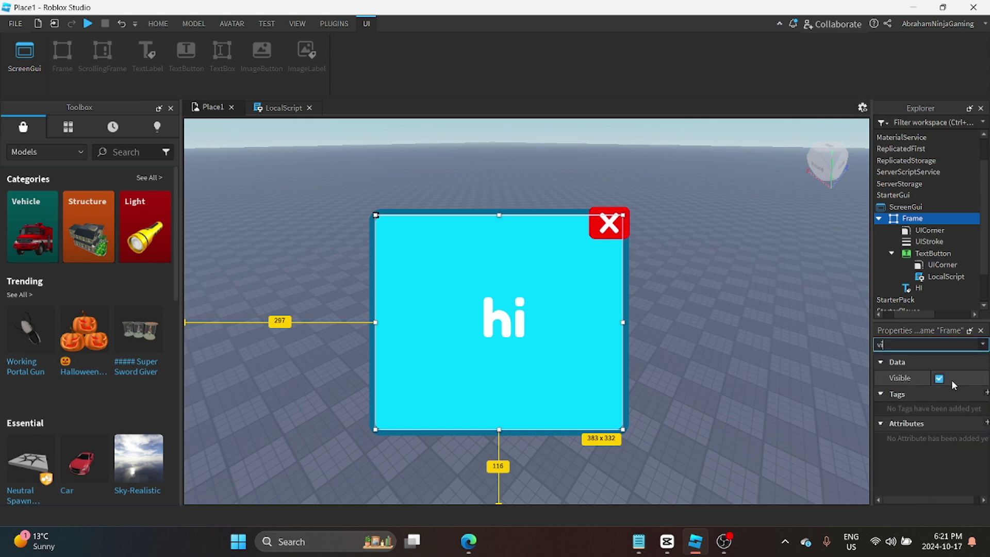
pyautogui.click(940, 378)
pyautogui.click(958, 345)
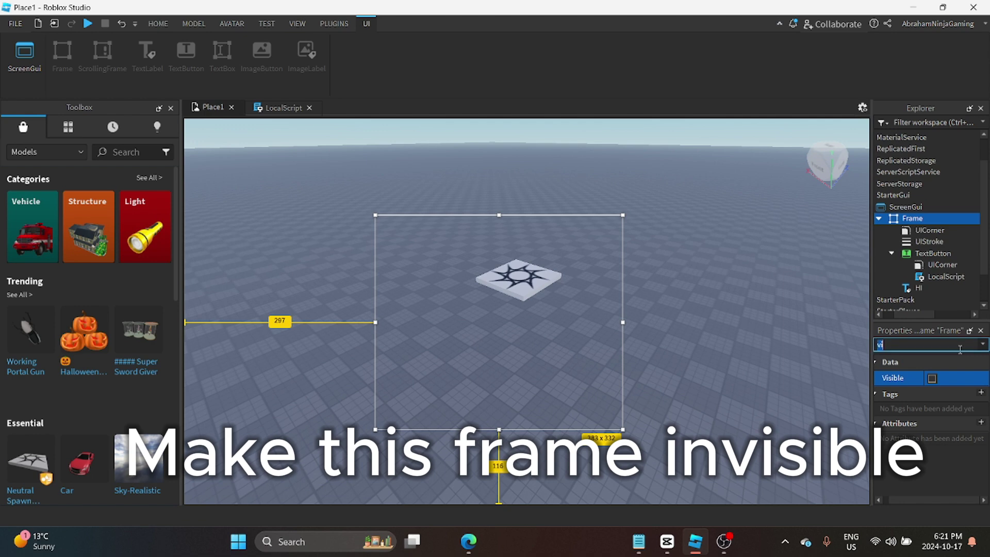
pyautogui.press('BackSpace')
pyautogui.press('BackSpace')
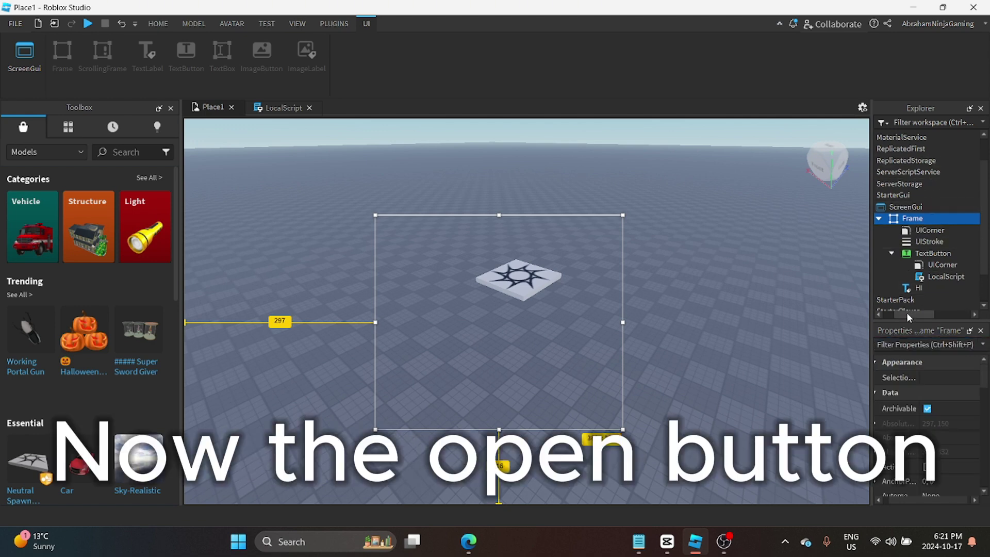
# - Add a TextButton directly to the ScreenGui, place it about midway down the screen's left edge and narrow it to about 117 x 50 px
pyautogui.moveTo(907, 315); pyautogui.dragTo(890, 315)
pyautogui.click(902, 221)
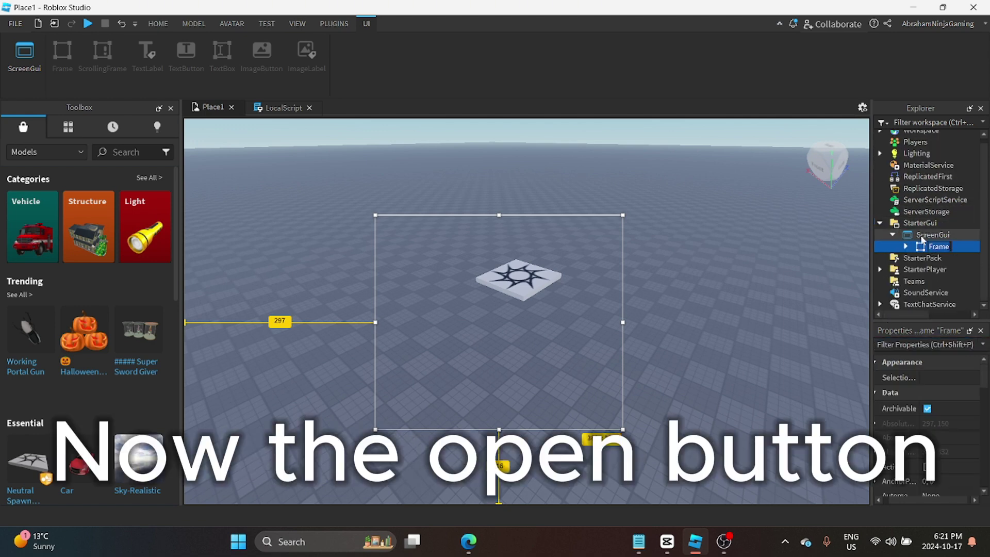
pyautogui.click(953, 236)
pyautogui.click(959, 235)
pyautogui.click(900, 281)
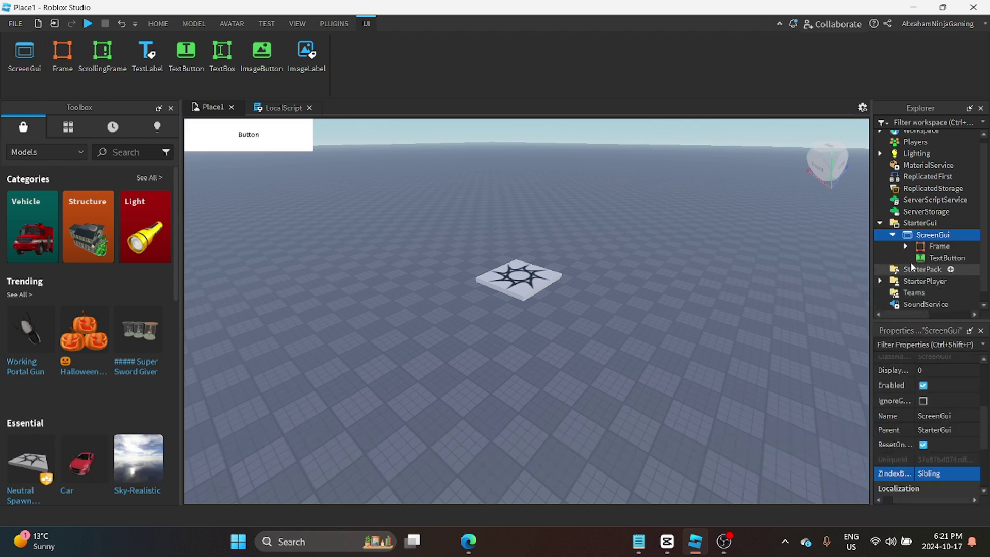
pyautogui.moveTo(292, 146); pyautogui.dragTo(261, 334)
# - Rename the new TextButton under ScreenGui as OpenGUI
pyautogui.click(949, 451)
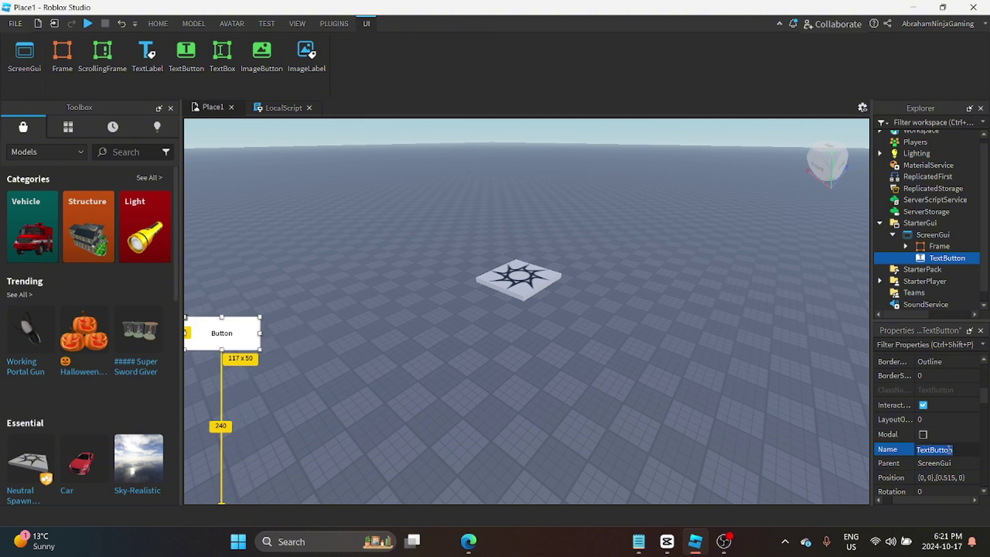
pyautogui.press('capslock')
pyautogui.write('Open')
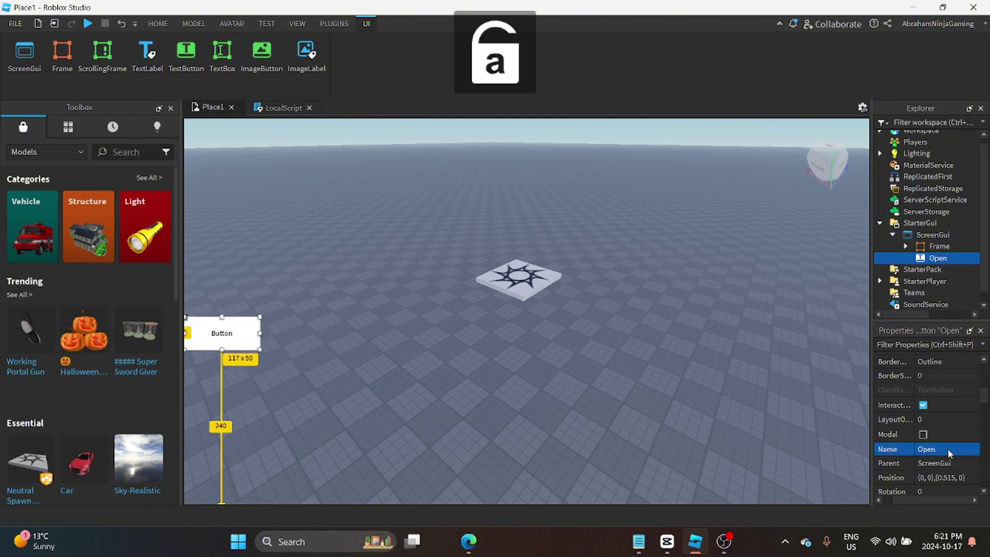
pyautogui.scroll(-1, 949, 449)
pyautogui.click(961, 408)
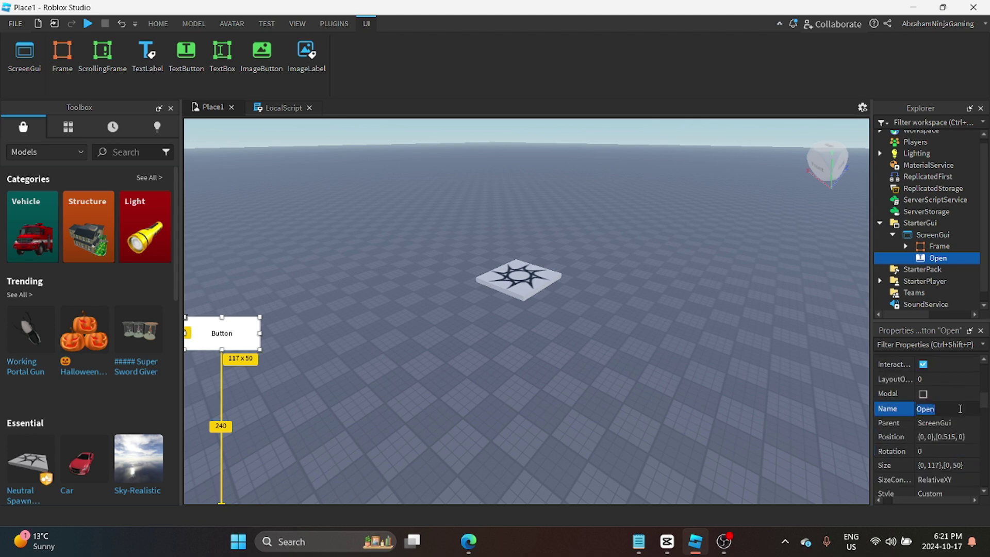
pyautogui.press('capslock')
pyautogui.write('GUI')
pyautogui.press('Return')
# - Set the OpenGUI button's text to OpenTEST
pyautogui.scroll(-3, 954, 410)
pyautogui.scroll(-5, 954, 409)
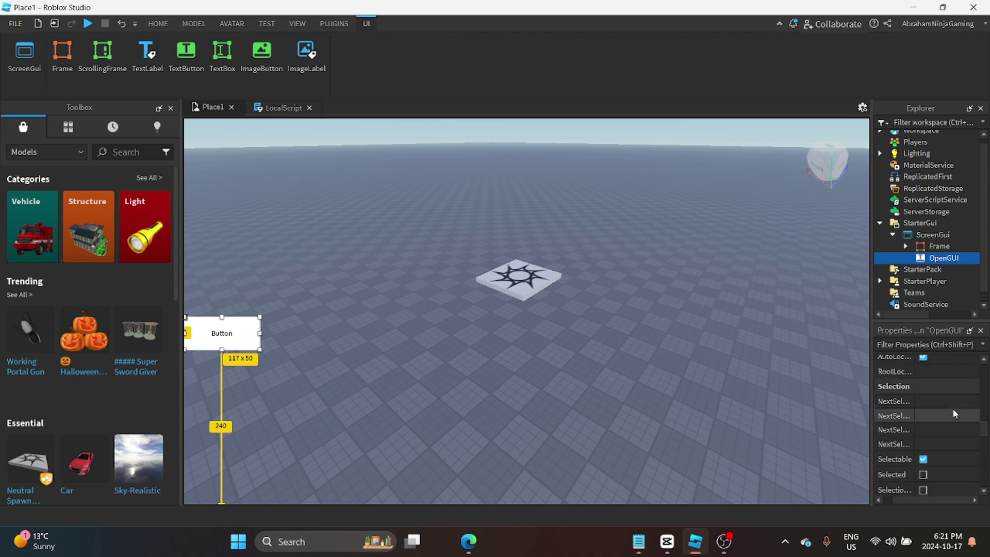
pyautogui.click(947, 395)
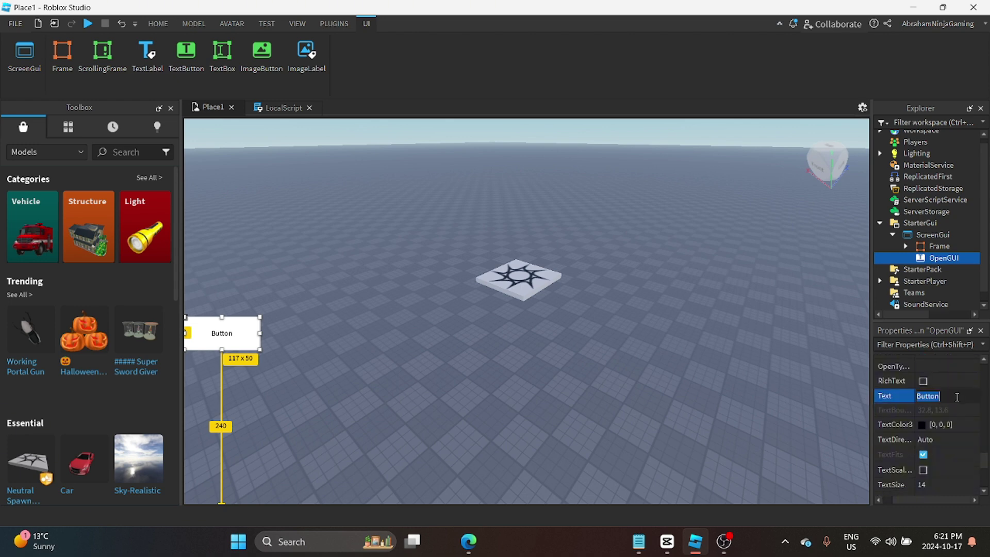
pyautogui.press('BackSpace')
pyautogui.press('capslock')
pyautogui.write('o')
pyautogui.press('capslock')
pyautogui.write('PEN')
pyautogui.press('BackSpace')
pyautogui.press('BackSpace')
pyautogui.press('BackSpace')
pyautogui.write('O')
pyautogui.press('capslock')
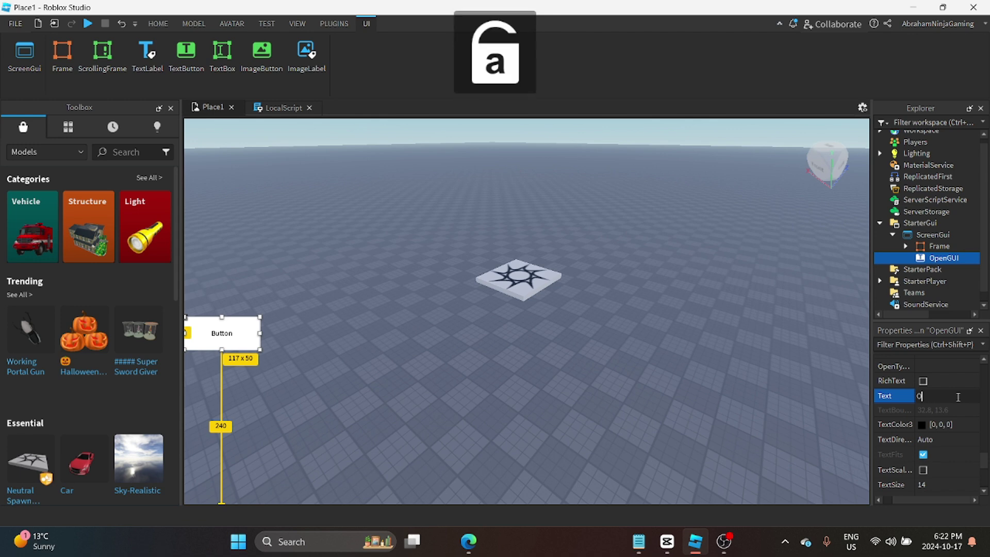
pyautogui.write('penTEST')
pyautogui.press('Return')
pyautogui.press('capslock')
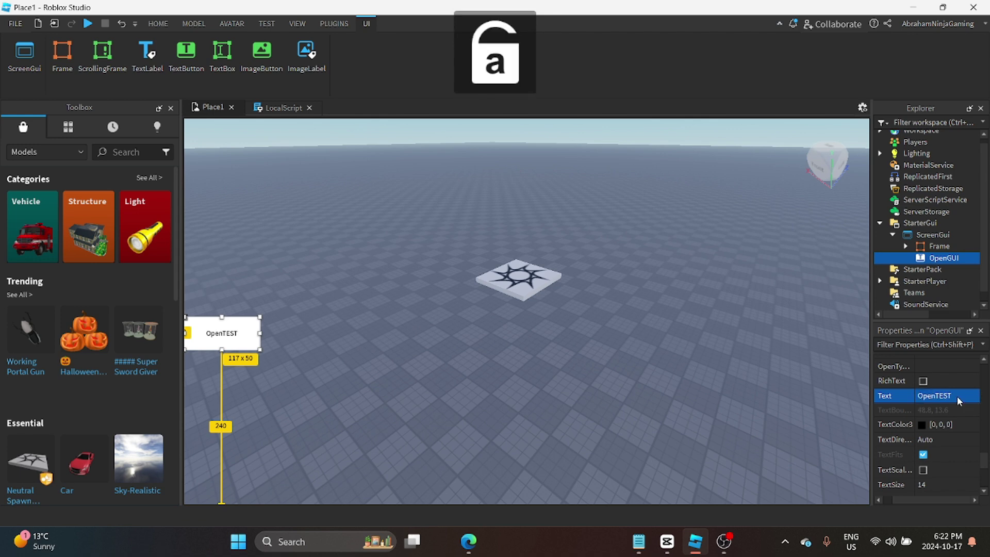
# - Turn on TextScaled for the OpenGUI button and change its font to Fredoka One
pyautogui.scroll(-3, 958, 396)
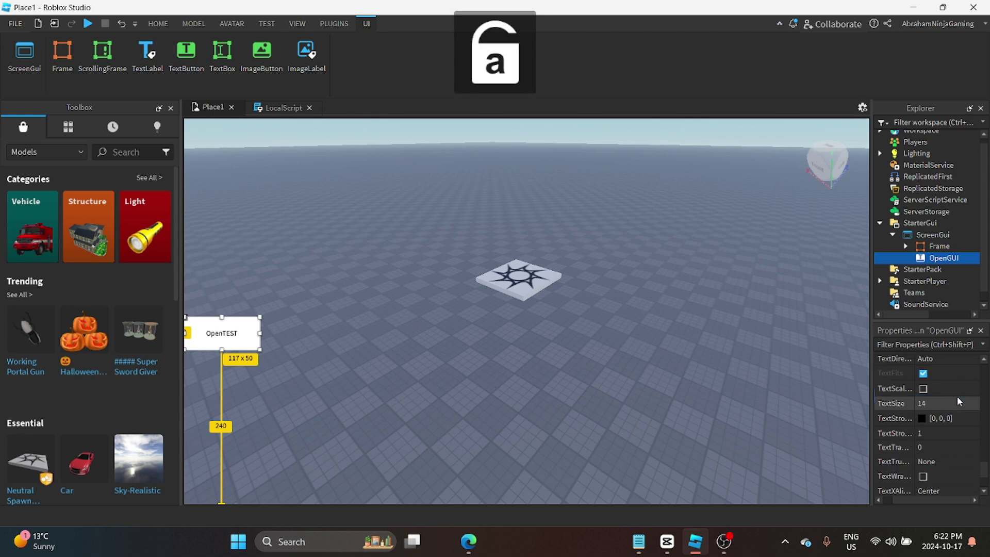
pyautogui.click(923, 389)
pyautogui.scroll(-2, 936, 396)
pyautogui.click(961, 344)
pyautogui.write('font')
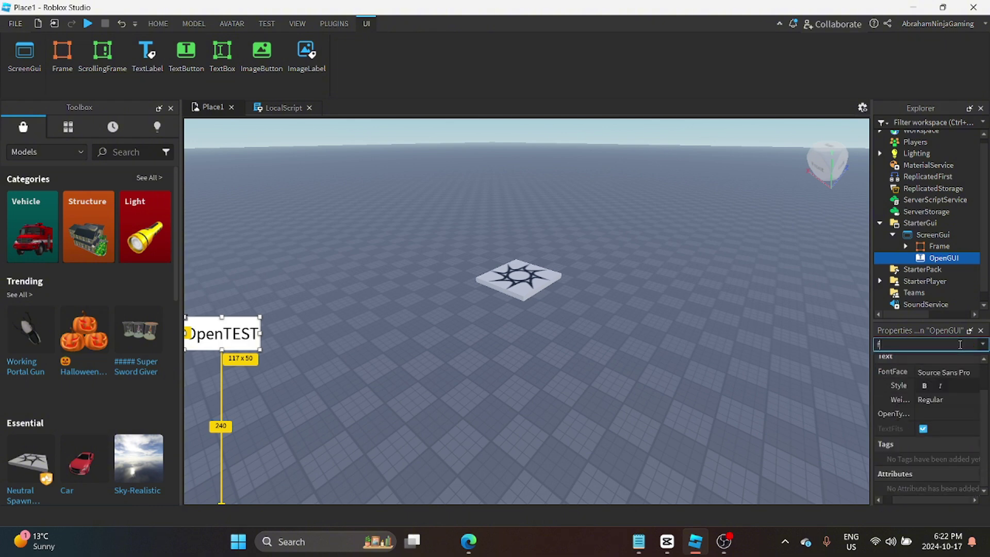
pyautogui.click(949, 379)
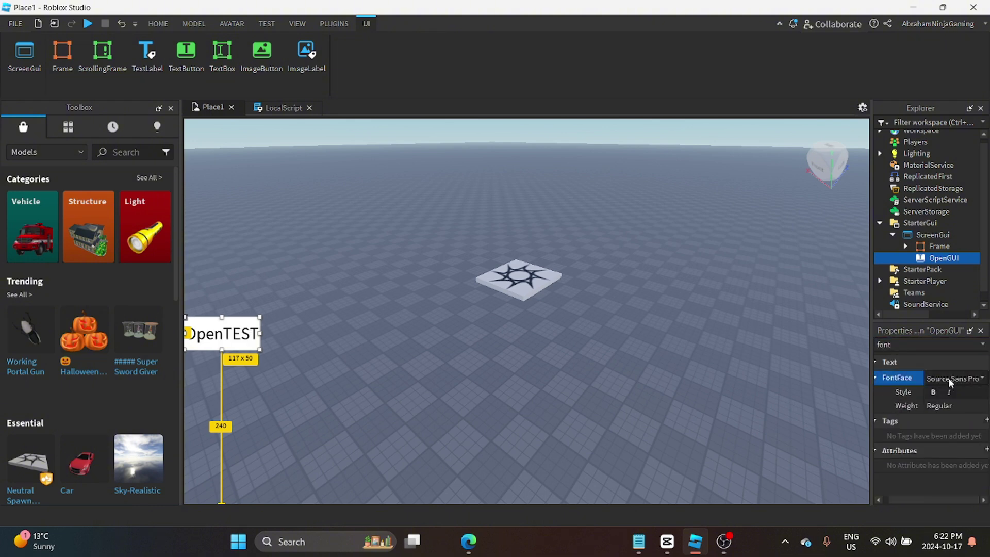
pyautogui.click(949, 378)
pyautogui.click(959, 238)
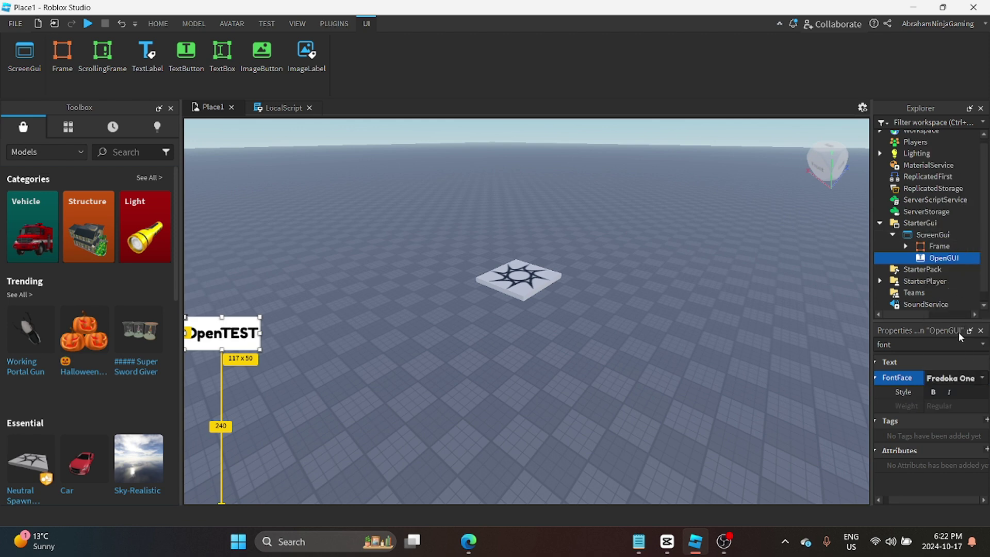
# - Set the OpenGUI button's background colour to bright green (26, 255, 0)
pyautogui.press('BackSpace')
pyautogui.press('BackSpace')
pyautogui.press('BackSpace')
pyautogui.write('back')
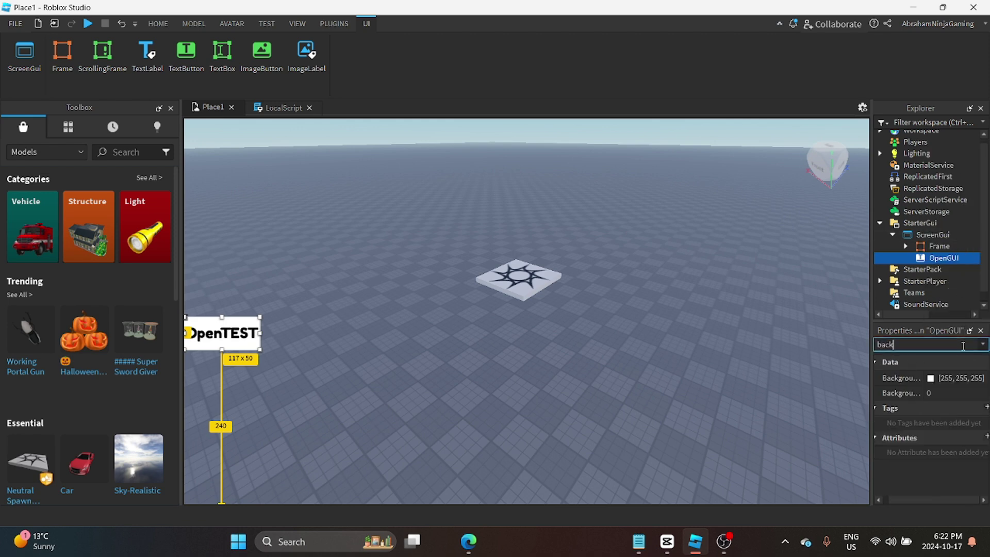
pyautogui.click(931, 380)
pyautogui.moveTo(651, 256); pyautogui.dragTo(559, 211)
pyautogui.moveTo(583, 157); pyautogui.dragTo(581, 156)
pyautogui.moveTo(645, 186); pyautogui.dragTo(652, 130)
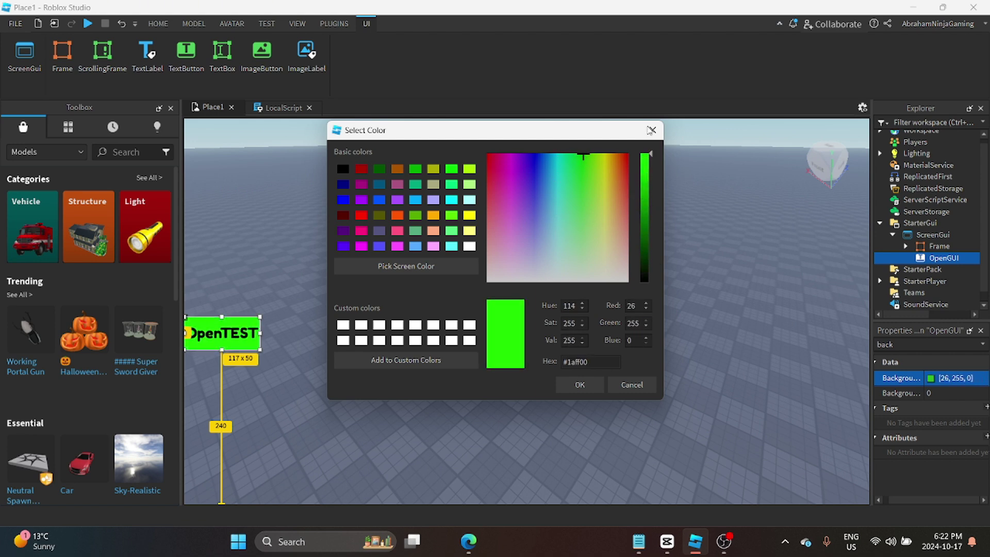
pyautogui.click(579, 385)
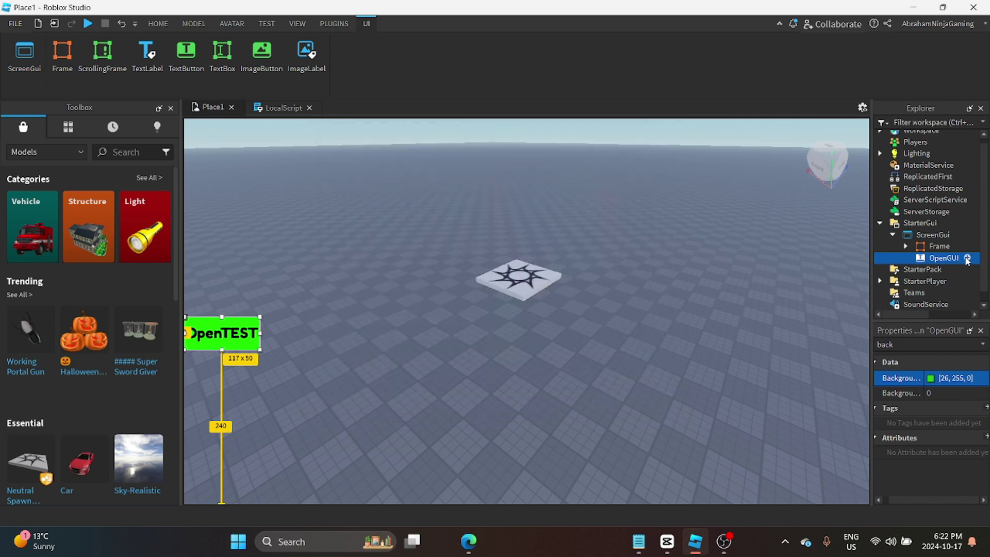
# - Add a UICorner to the OpenGUI button to round its corners
pyautogui.click(968, 258)
pyautogui.write('ui')
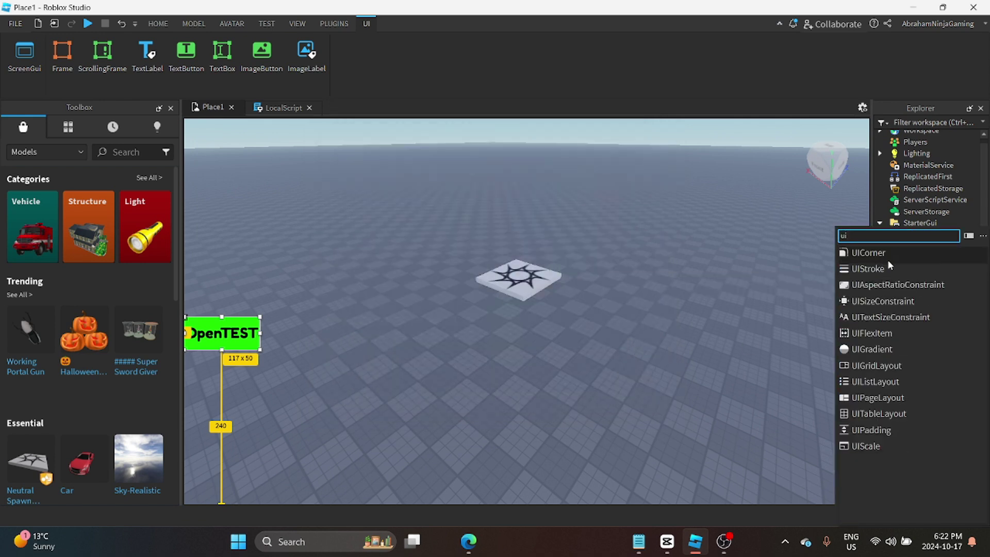
pyautogui.click(896, 254)
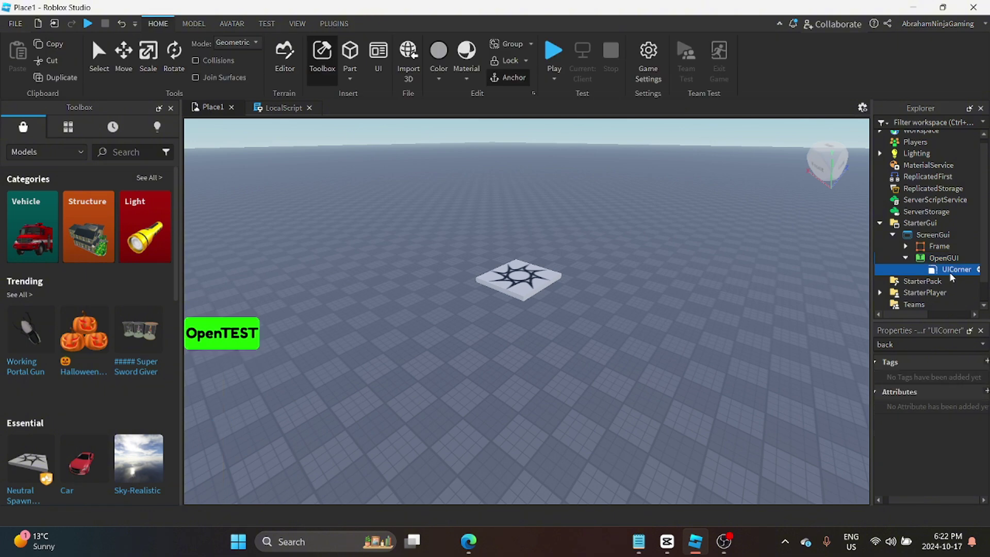
# - Set the OpenGUI button's text colour to white (255, 255, 255)
pyautogui.click(944, 258)
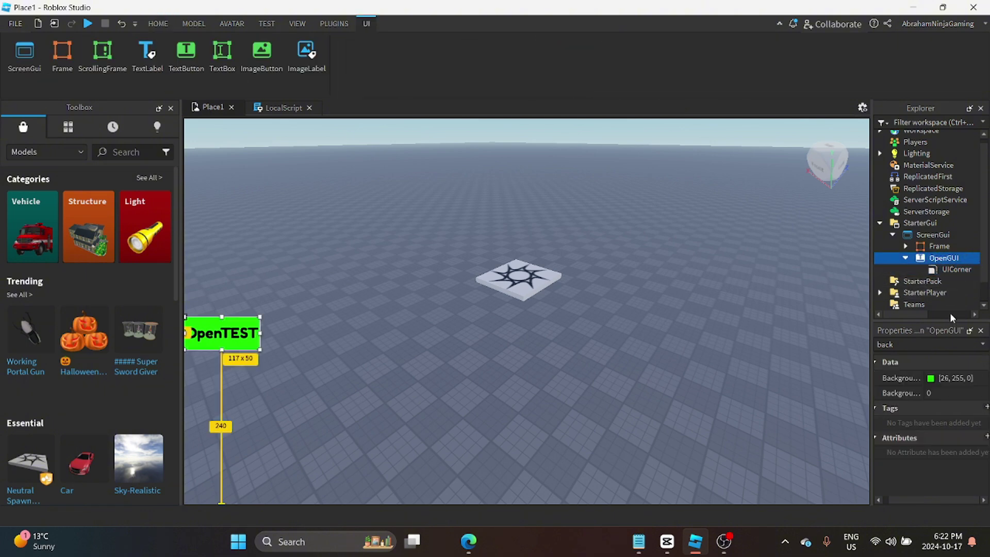
pyautogui.click(930, 342)
pyautogui.write('te')
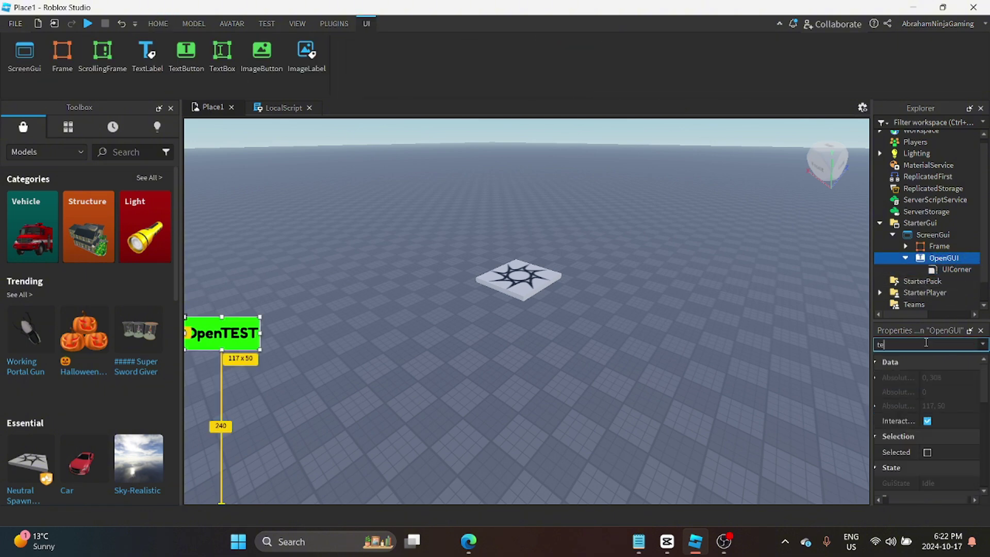
pyautogui.write('xt')
pyautogui.scroll(-5, 958, 385)
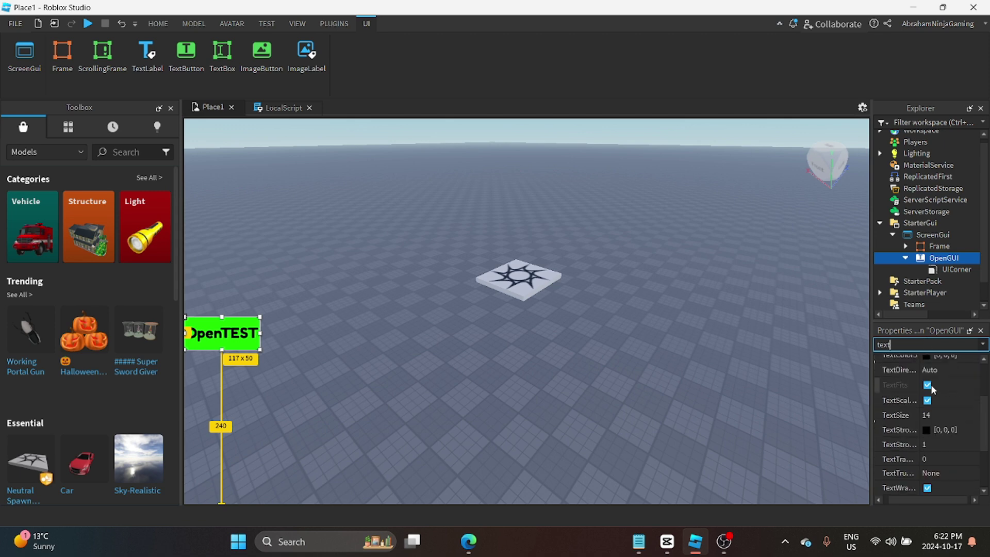
pyautogui.scroll(2, 931, 390)
pyautogui.click(927, 391)
pyautogui.moveTo(640, 263); pyautogui.dragTo(639, 147)
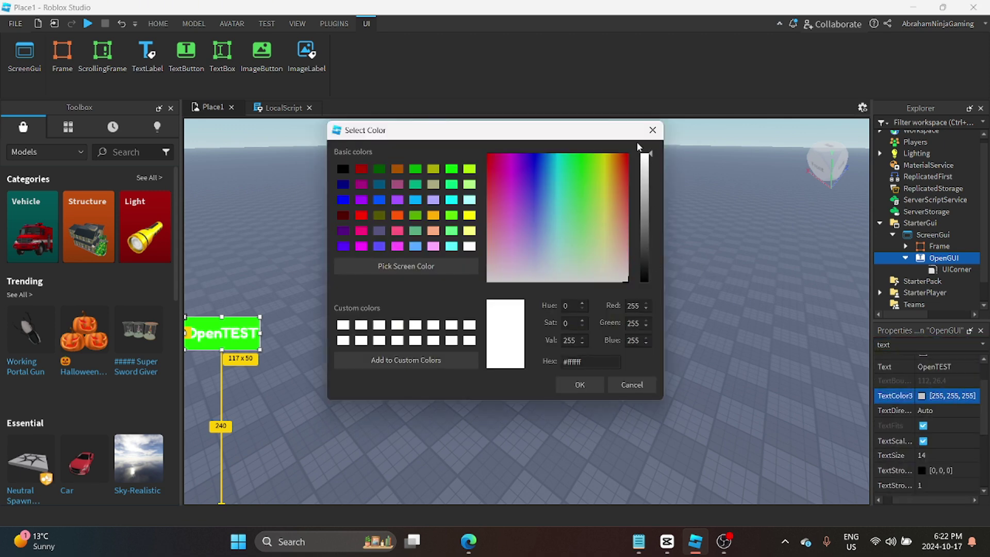
pyautogui.click(579, 385)
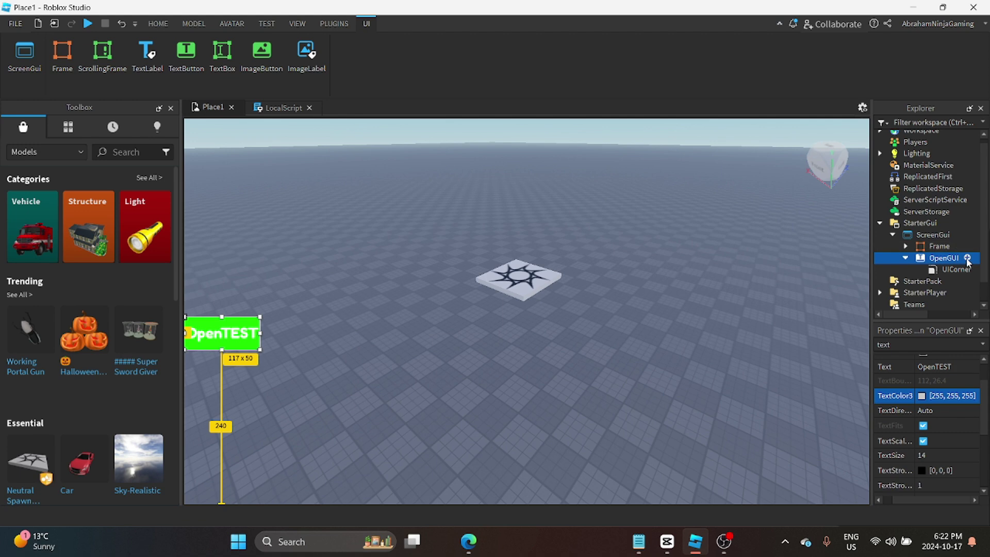
# - Add a LocalScript to OpenGUI with code that makes script.Parent.Parent.Test visible on MouseButton1Click when it is hidden
pyautogui.click(971, 257)
pyautogui.click(920, 269)
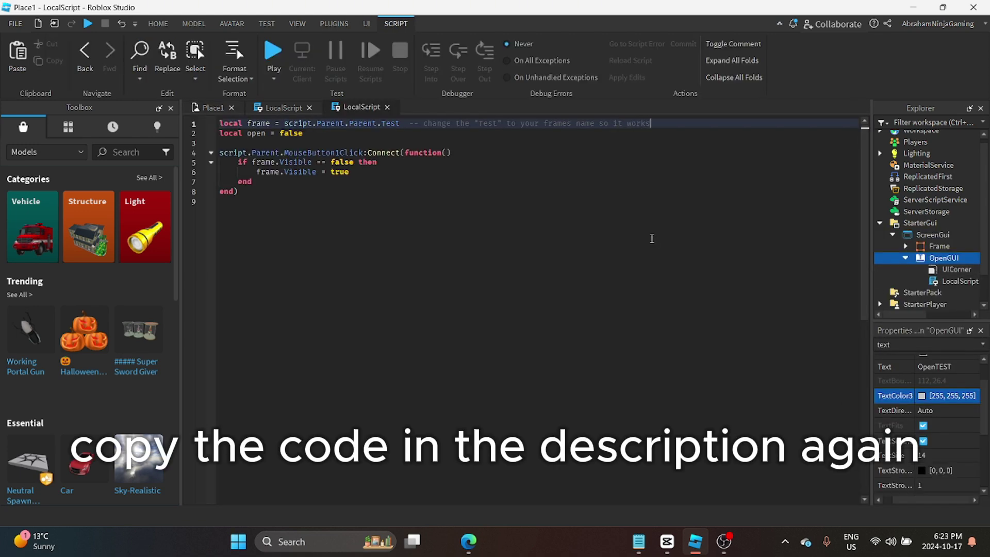
pyautogui.click(652, 239)
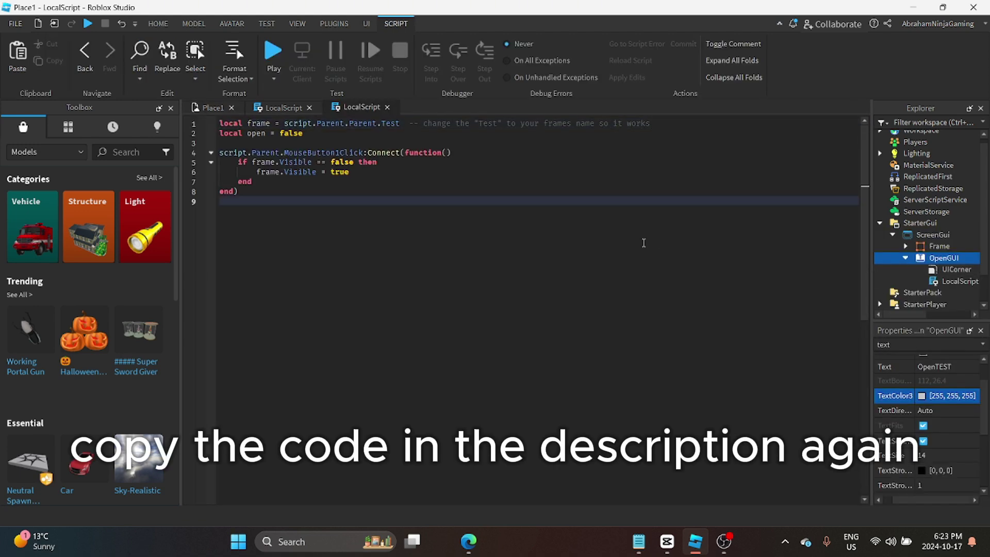
# - Play-test the place with the camera preview and chat closed, check the OpenTEST button, and stop the test
pyautogui.click(212, 107)
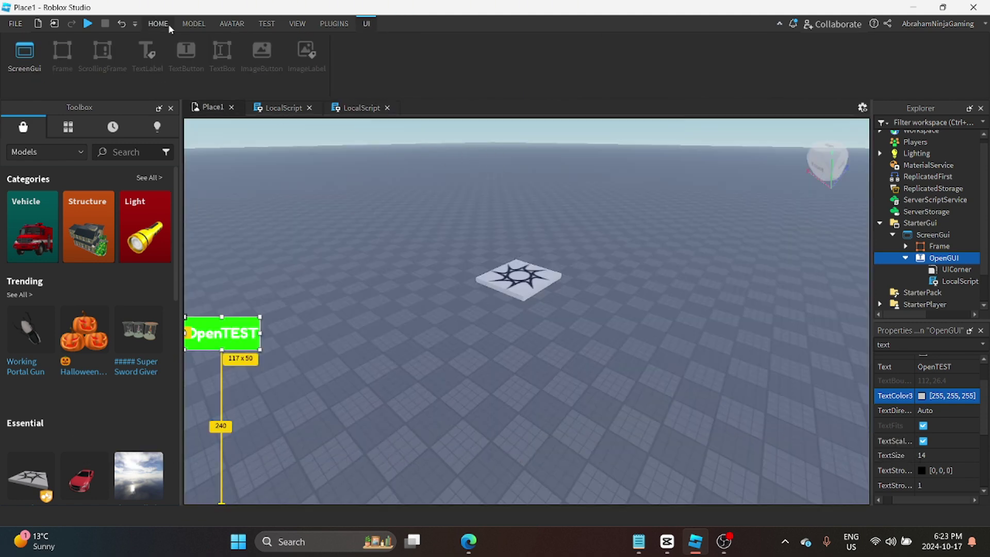
pyautogui.click(85, 23)
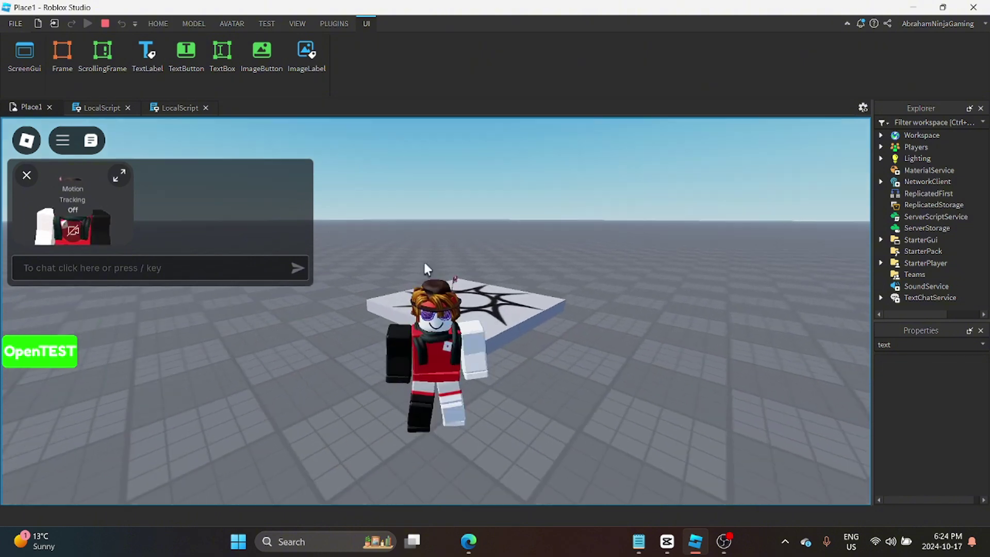
pyautogui.click(26, 175)
pyautogui.click(75, 142)
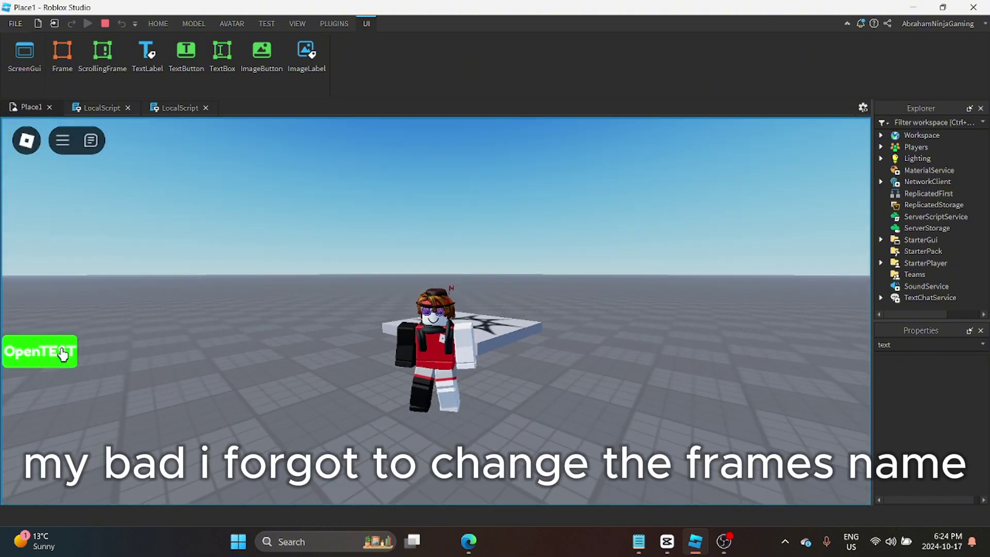
pyautogui.click(105, 24)
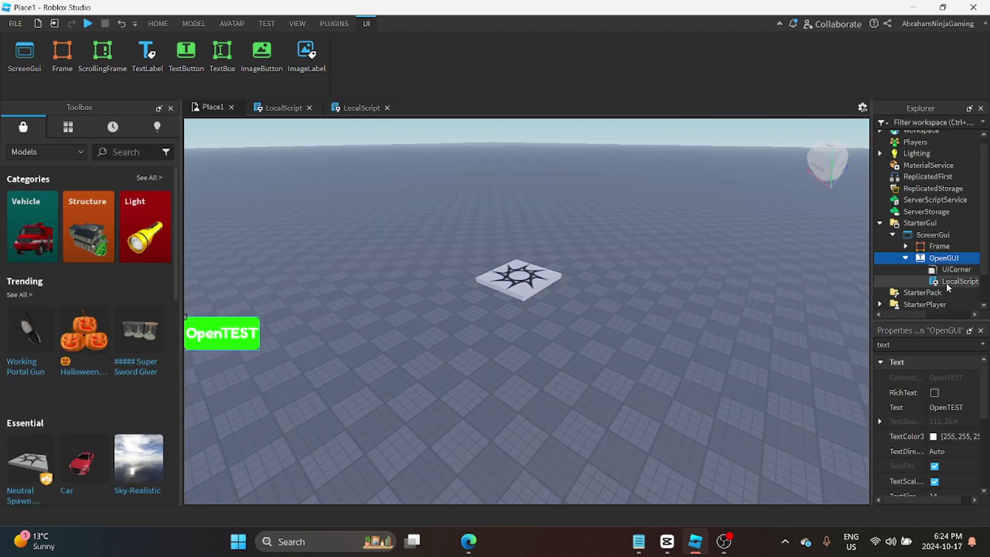
# - Check the frame name used in OpenGUI's LocalScript and rename the Frame under ScreenGui as Test to match it
pyautogui.doubleClick(946, 283)
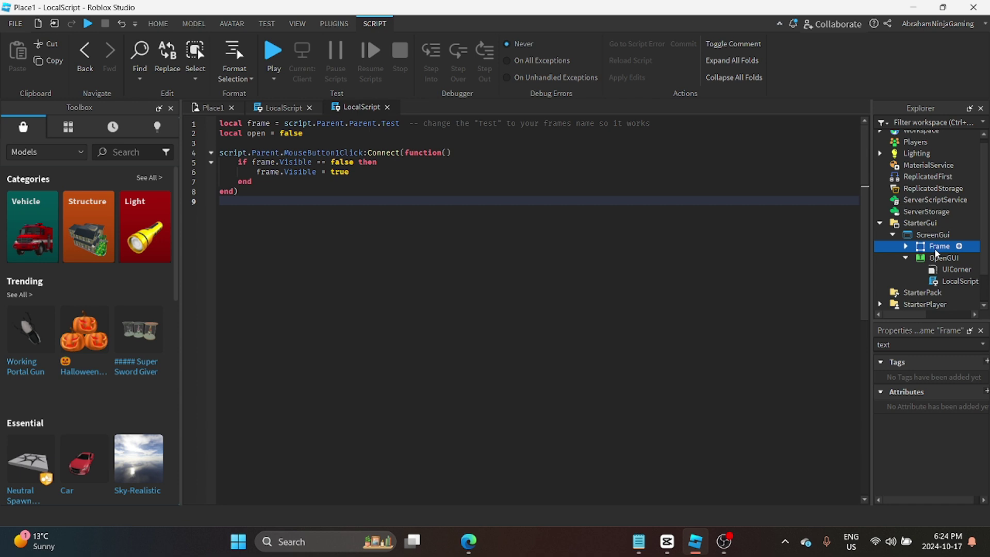
pyautogui.write('T')
pyautogui.press('capslock')
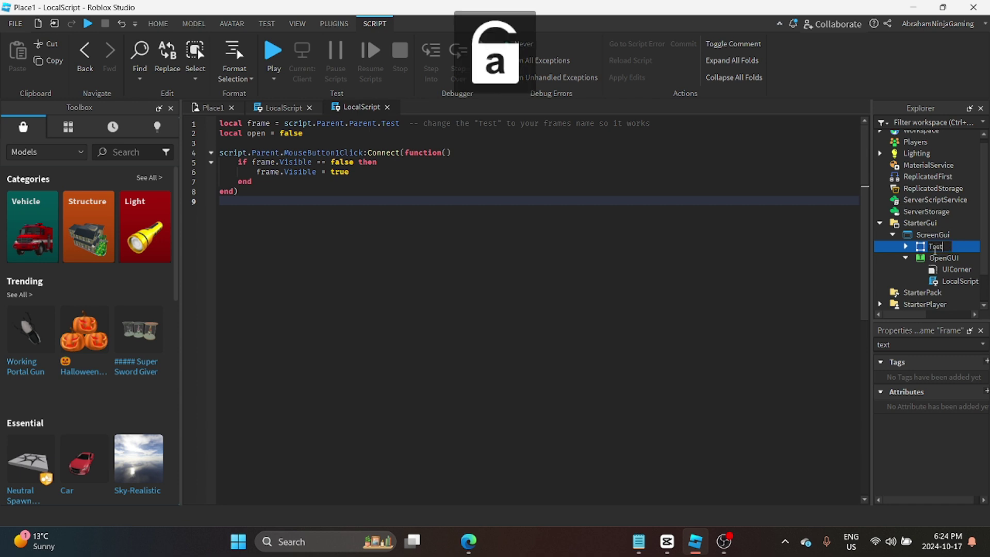
pyautogui.press('Return')
# - Start another play test from the place view, close the camera preview and open the pop-up with the OpenTEST button
pyautogui.click(213, 107)
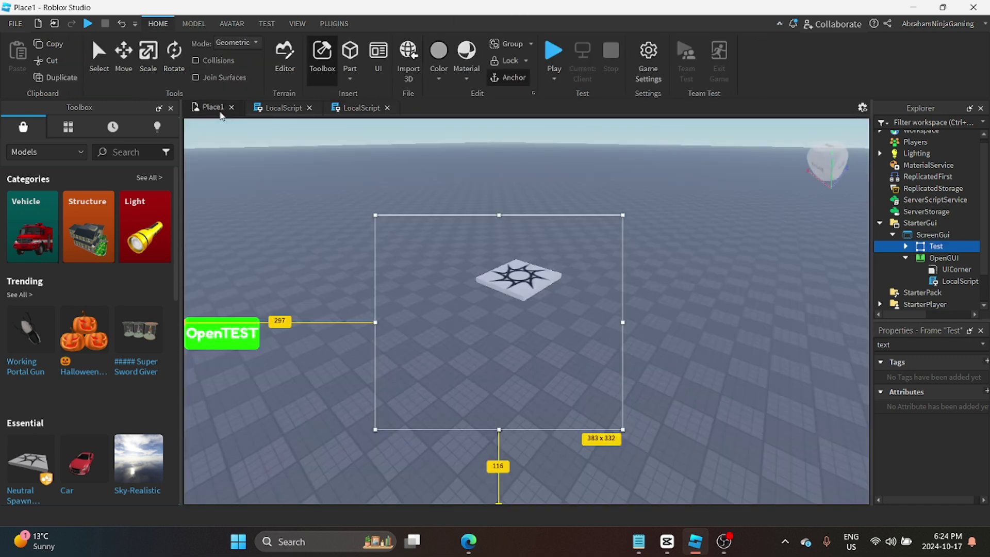
pyautogui.click(554, 51)
pyautogui.press('a')
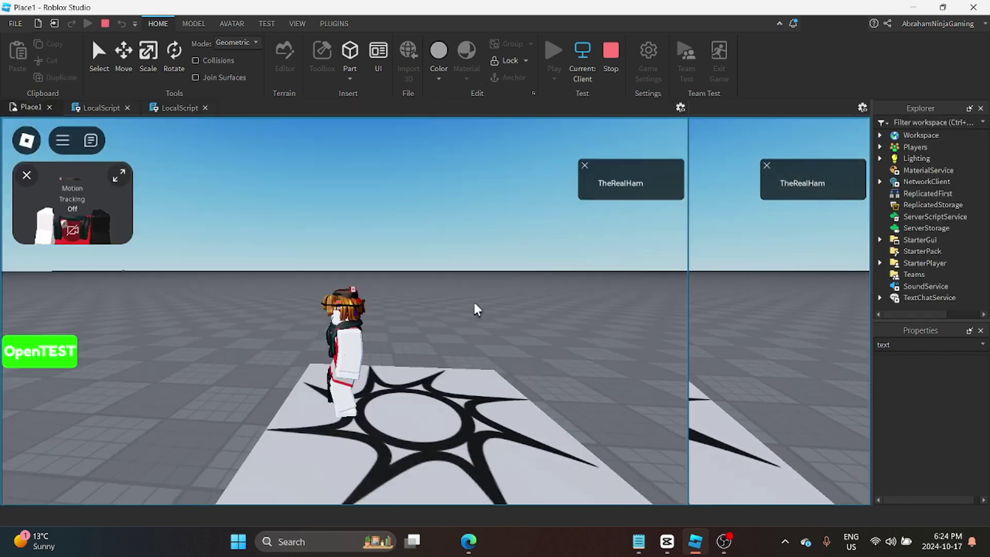
pyautogui.press('s')
pyautogui.click(26, 175)
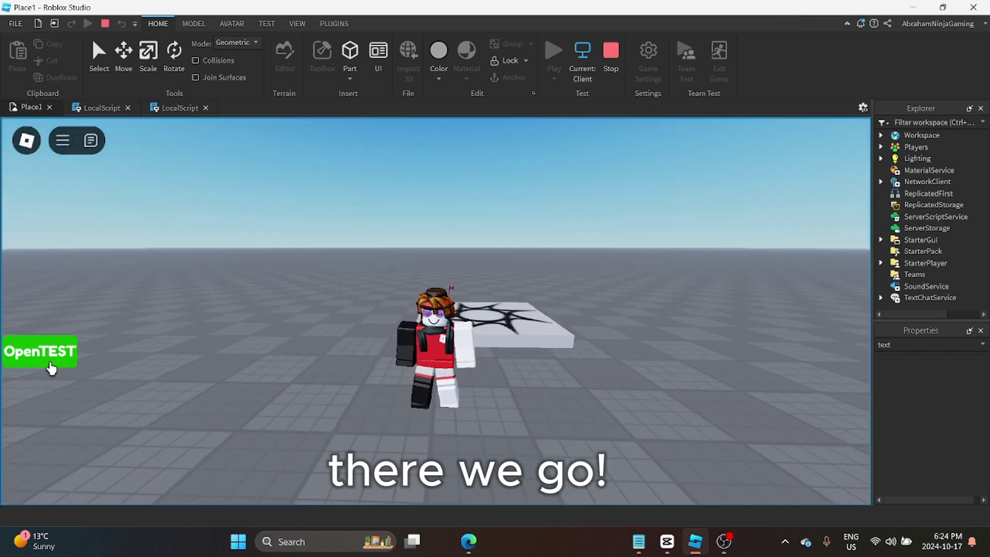
pyautogui.click(50, 365)
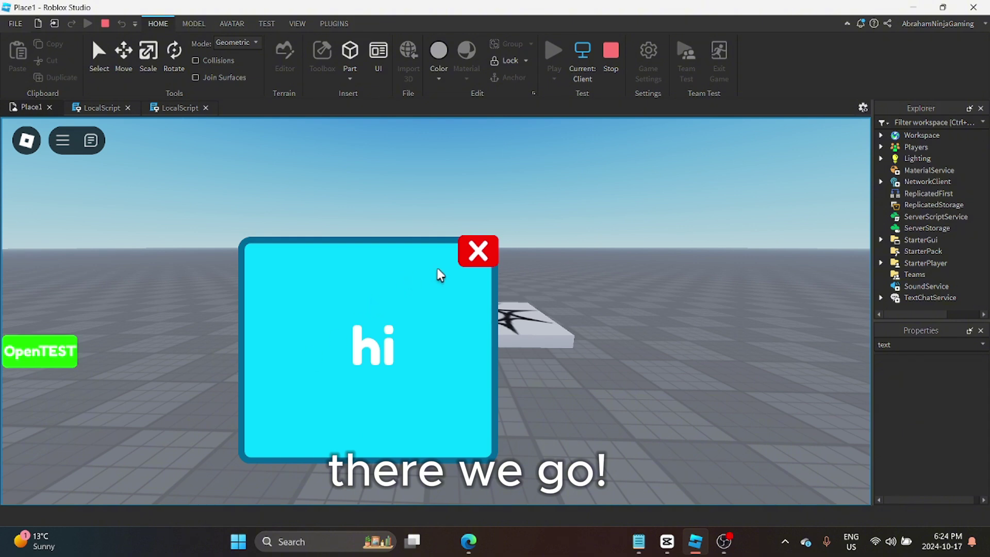
# - Test the pop-up by repeatedly closing it with its red X and reopening it with the OpenTEST button
pyautogui.click(482, 255)
pyautogui.click(57, 355)
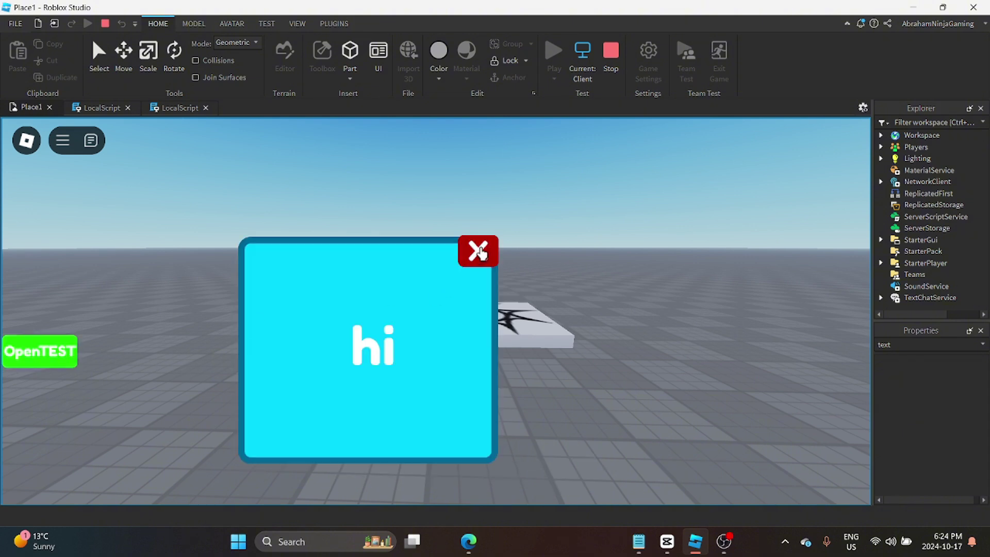
pyautogui.click(479, 252)
pyautogui.click(47, 353)
pyautogui.click(485, 263)
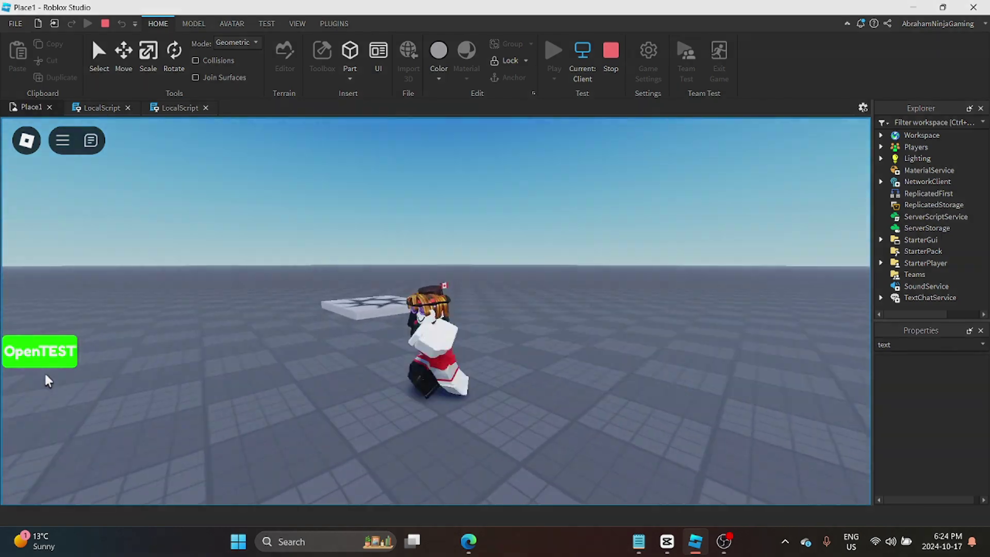
pyautogui.click(51, 358)
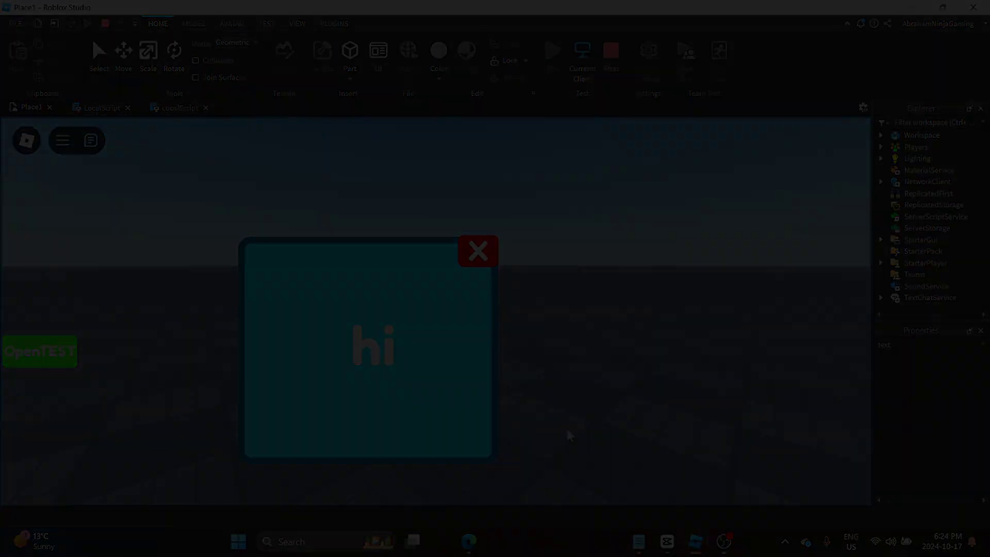